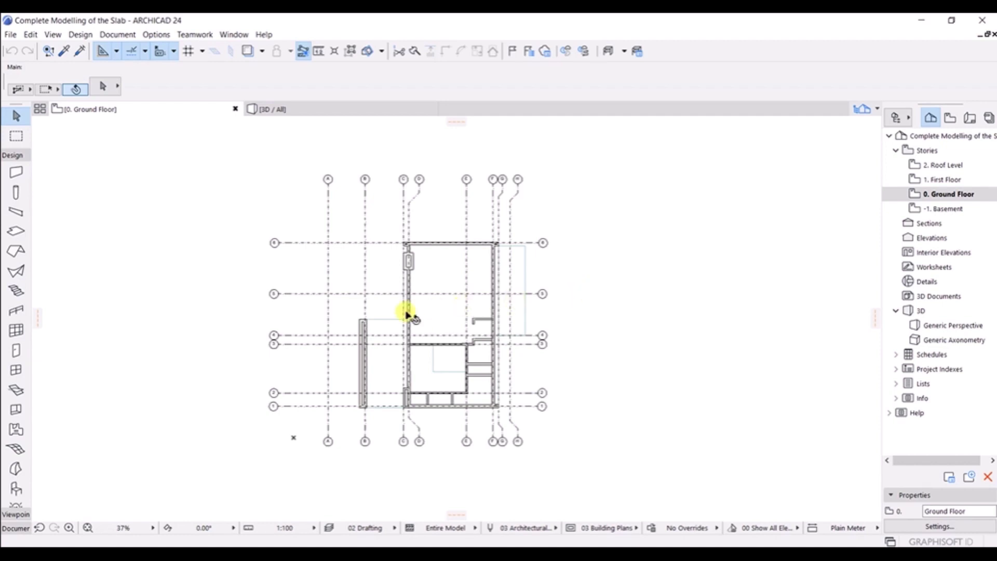
# - Activate the Door tool on the Ground Floor plan with Door 24 at 900 × 2100
pyautogui.click(24, 355)
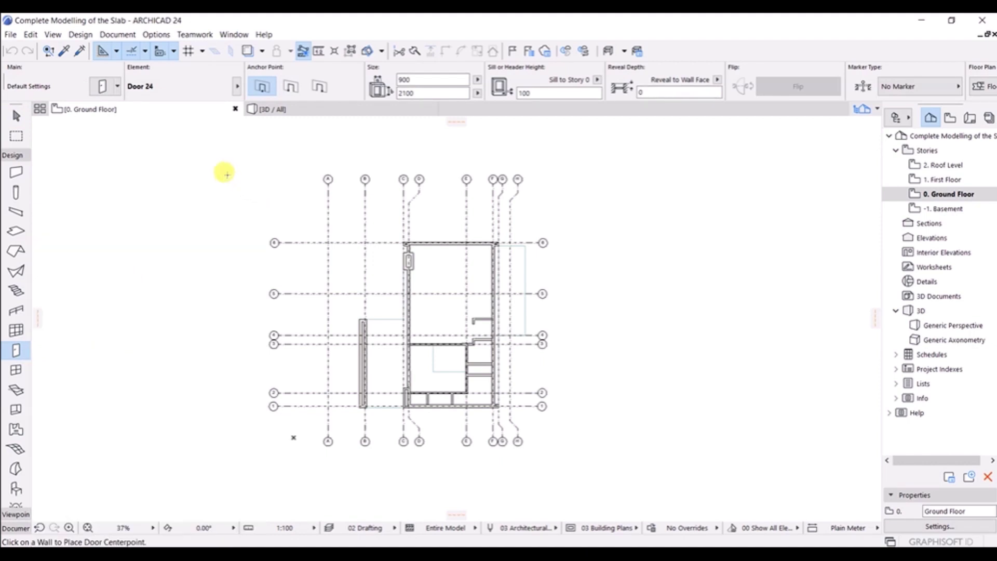
# - Open Door Default Settings and browse the rotating, sliding, storefront, empty opening and garage door folders
pyautogui.hotkey('ctrl', 't')
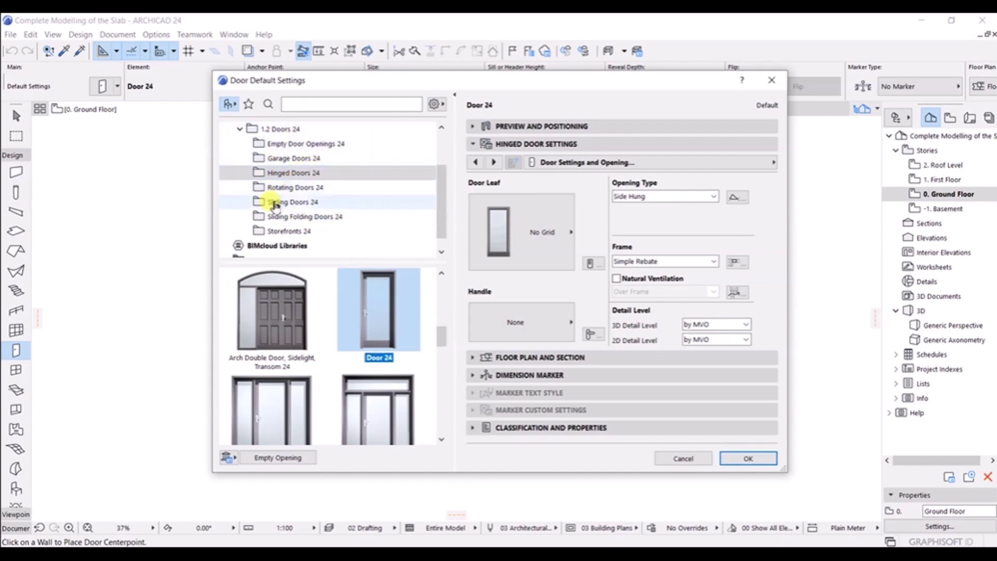
pyautogui.click(293, 187)
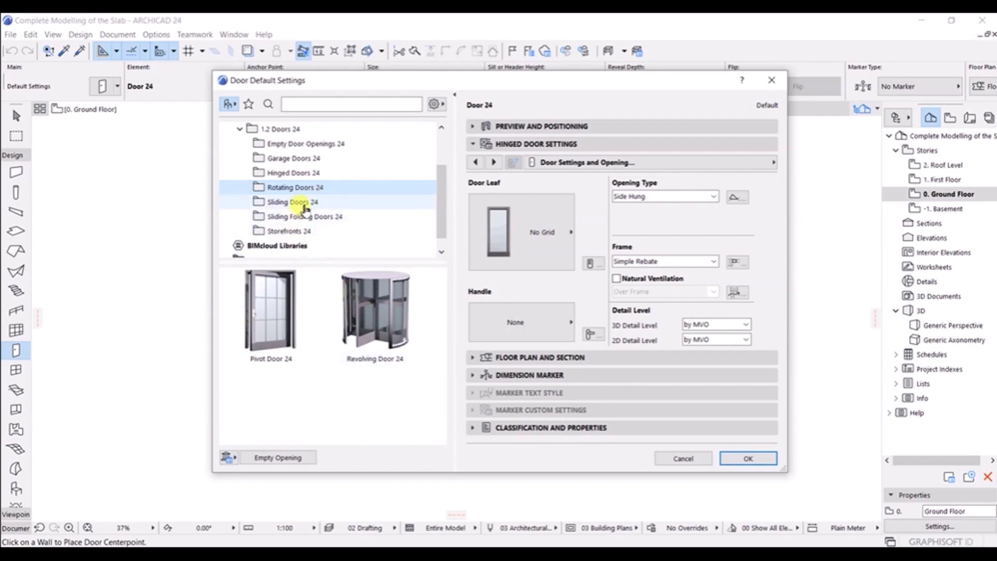
pyautogui.click(302, 202)
pyautogui.click(299, 232)
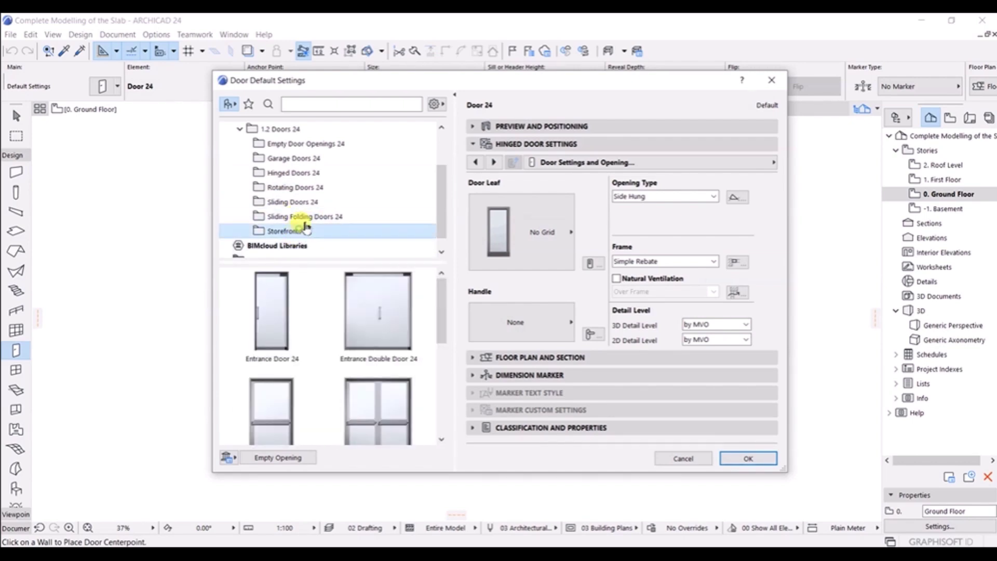
pyautogui.scroll(-1, 297, 223)
pyautogui.scroll(5, 306, 208)
pyautogui.click(295, 203)
pyautogui.click(296, 216)
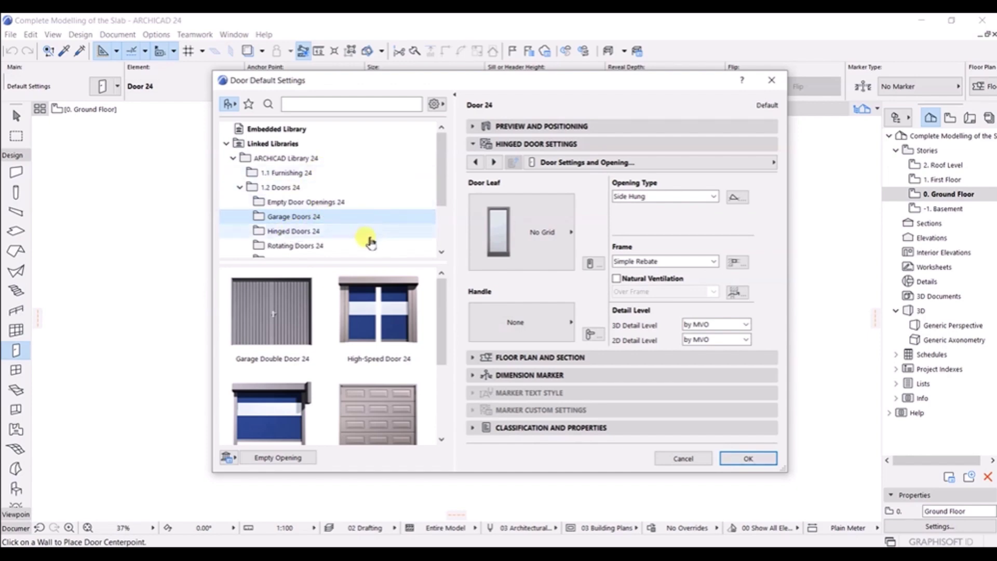
# - Return to Hinged Doors 24 with Door 24 chosen and expand Preview and Positioning
pyautogui.click(288, 231)
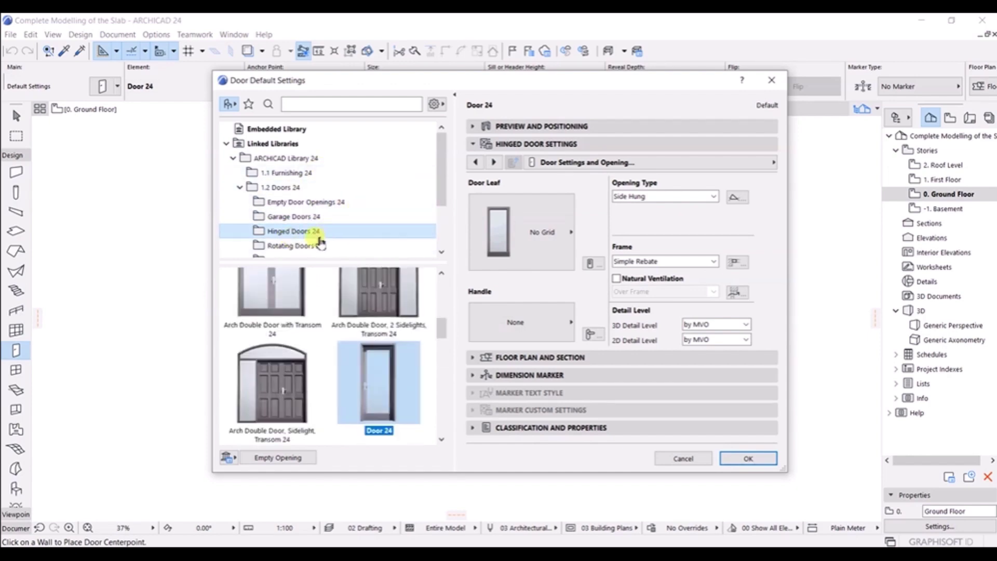
pyautogui.scroll(3, 362, 373)
pyautogui.scroll(4, 362, 370)
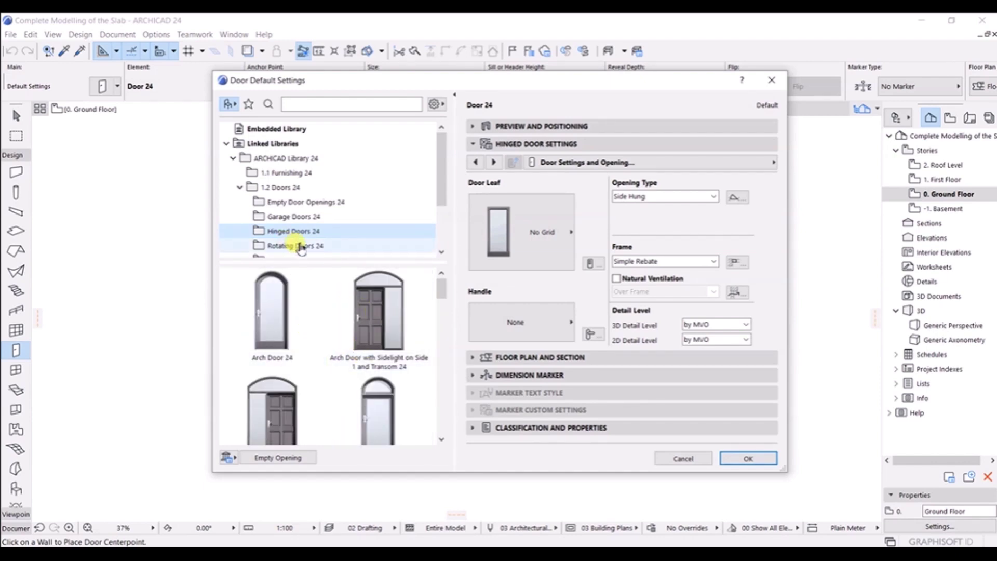
pyautogui.scroll(-3, 371, 319)
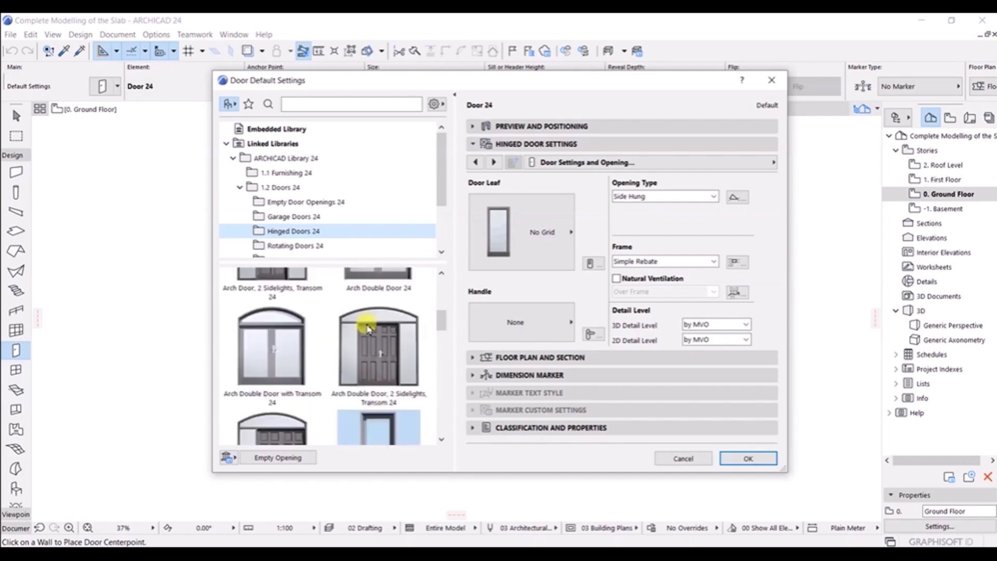
pyautogui.scroll(-2, 371, 327)
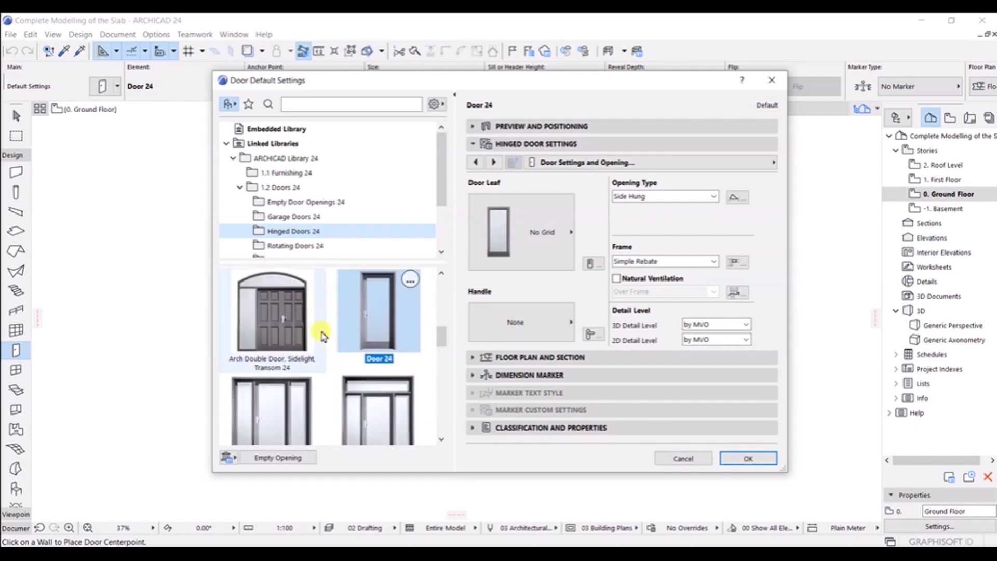
pyautogui.click(392, 327)
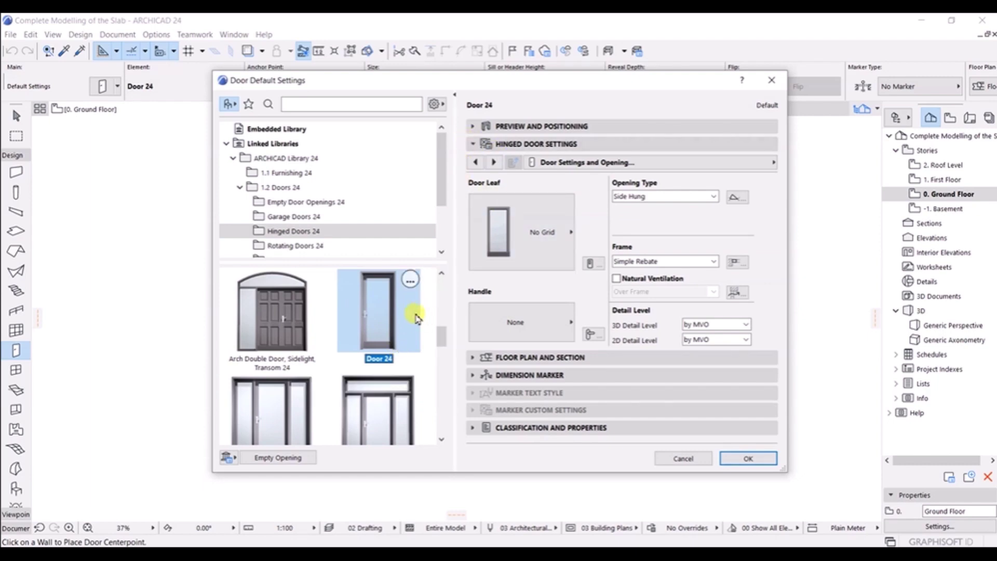
pyautogui.click(473, 144)
pyautogui.click(473, 126)
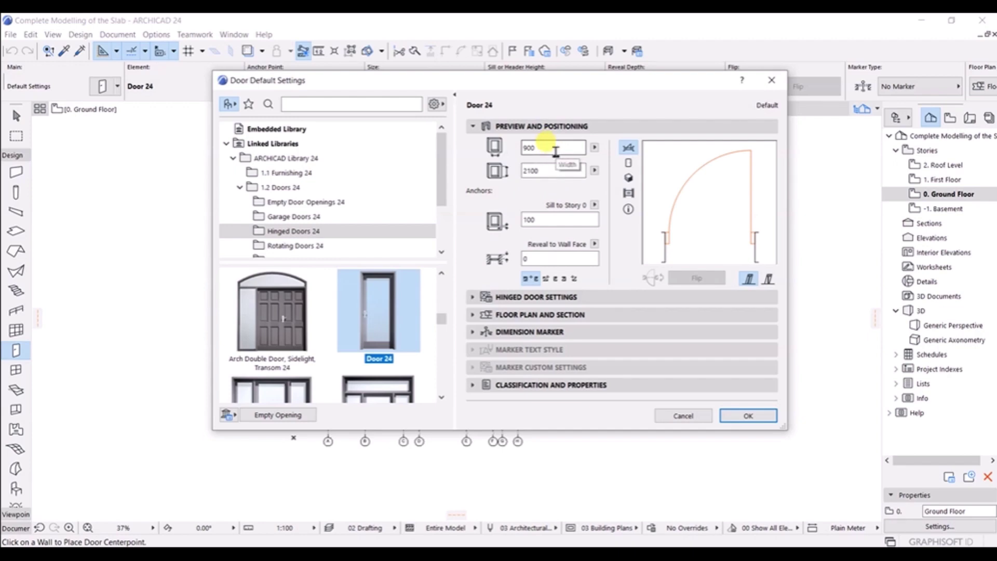
# - Set Sill to Story to 0 and check the front elevation preview, flipping the swing and back
pyautogui.click(565, 219)
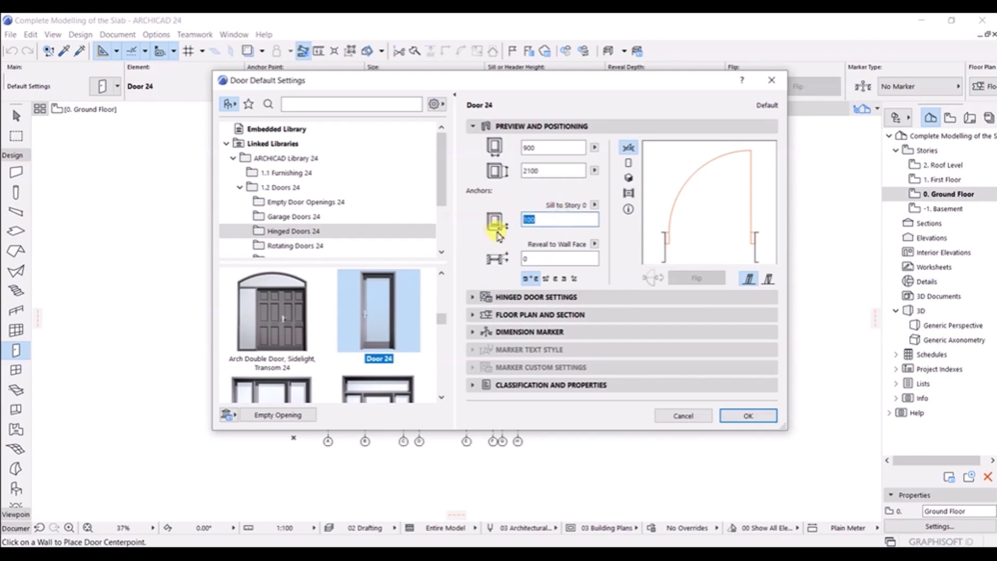
pyautogui.write('0')
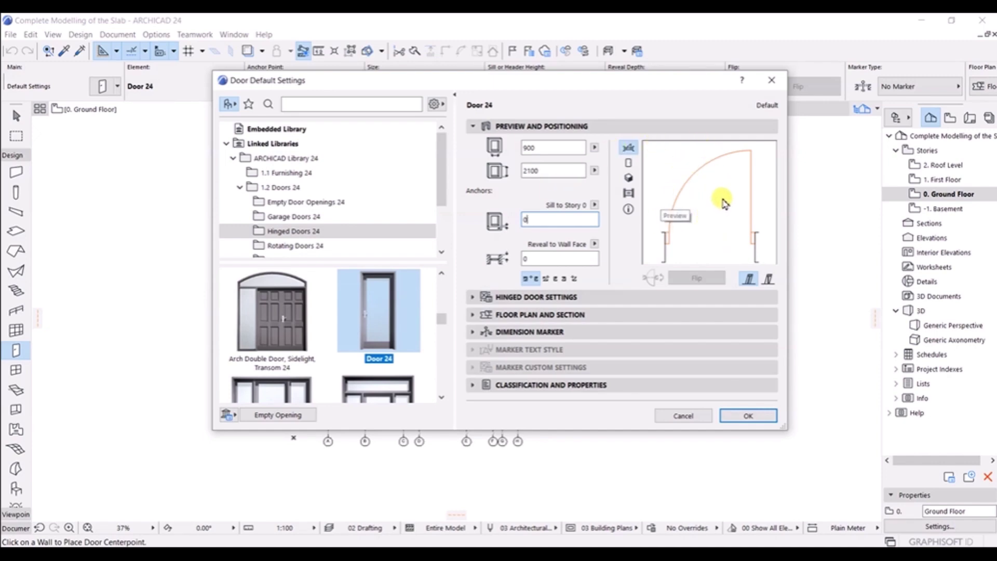
pyautogui.click(630, 164)
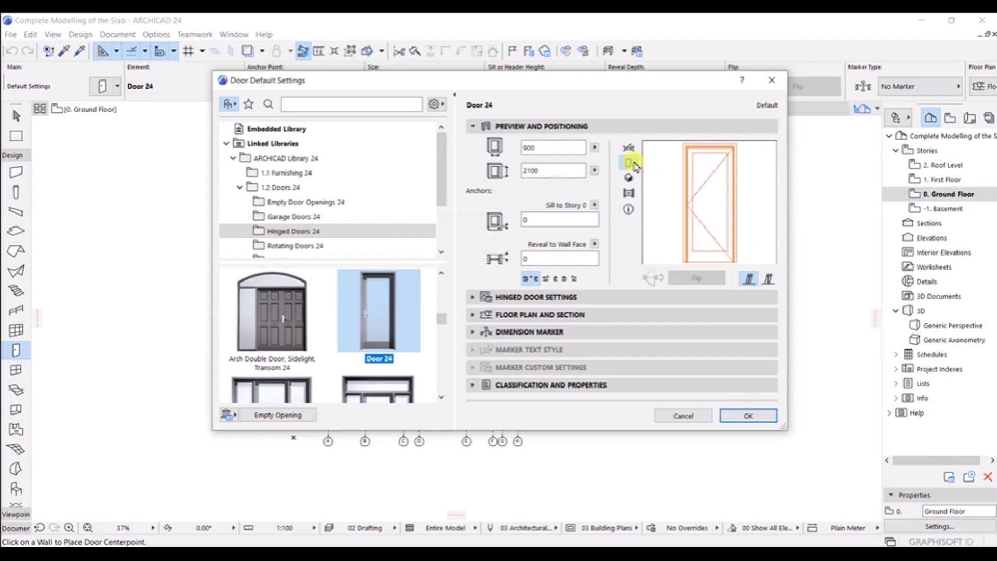
pyautogui.click(731, 220)
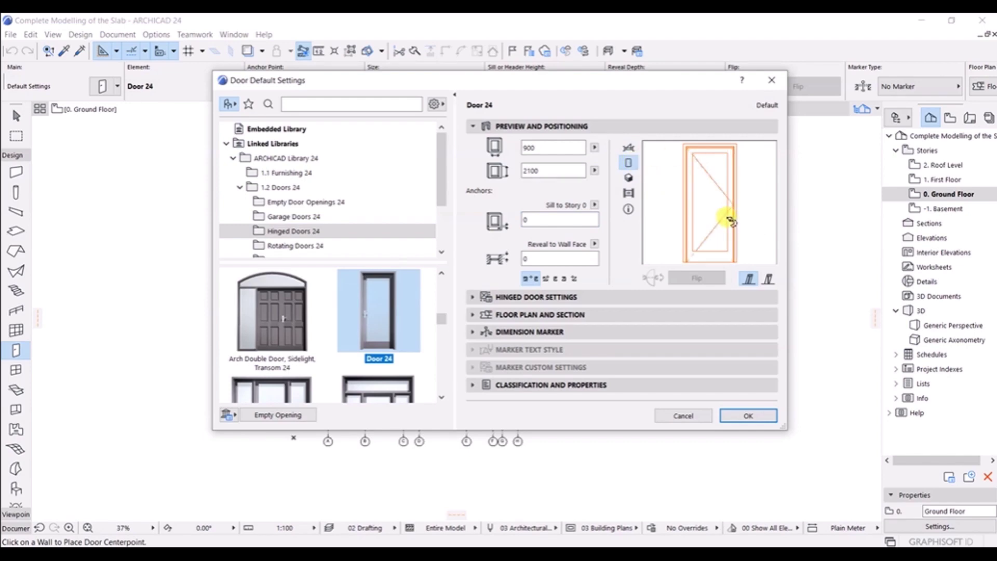
pyautogui.click(722, 221)
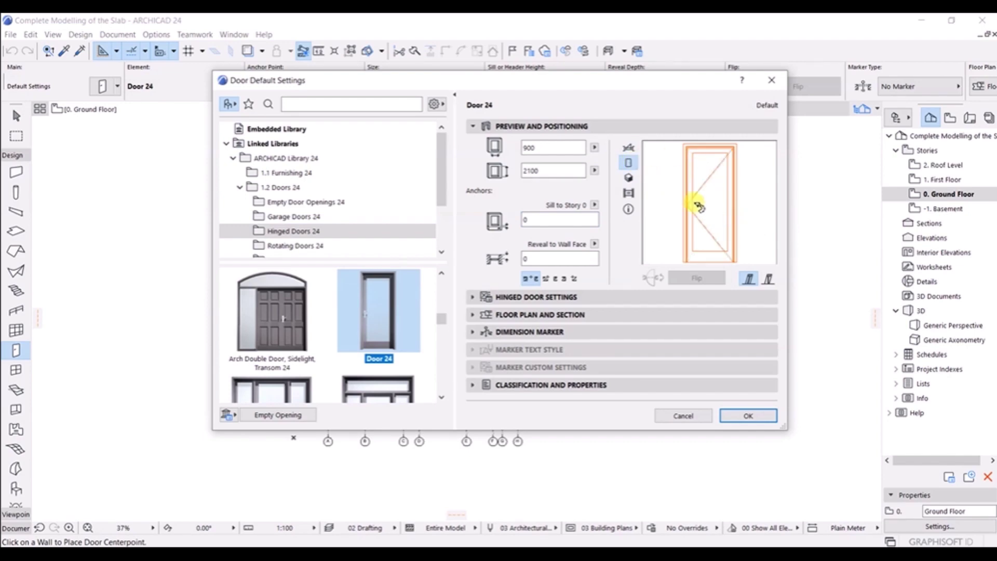
# - Rotate the 3D door preview, then cycle through elevation, plan, side and 3D views
pyautogui.click(629, 178)
pyautogui.click(727, 217)
pyautogui.click(724, 216)
pyautogui.click(745, 226)
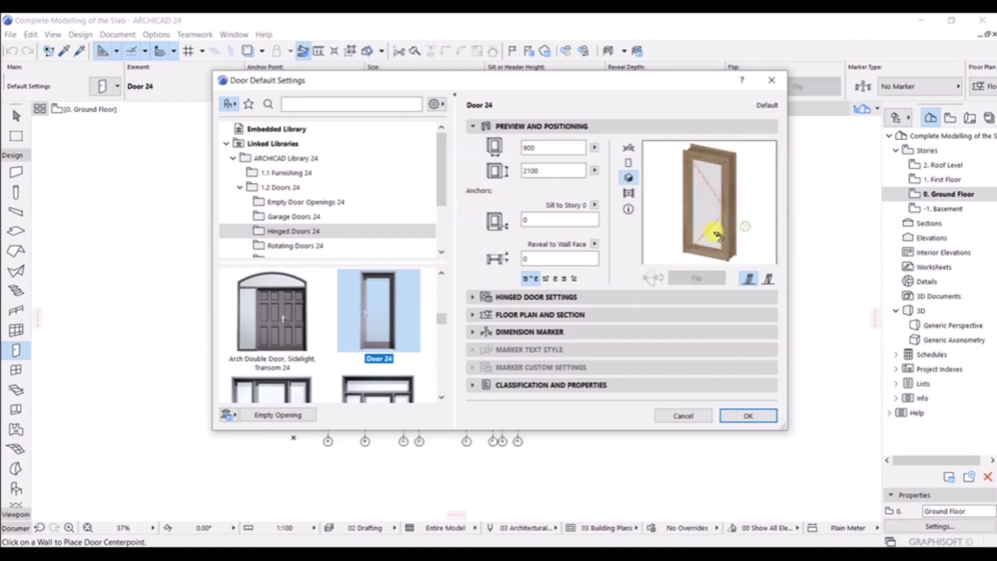
pyautogui.click(747, 246)
pyautogui.click(630, 194)
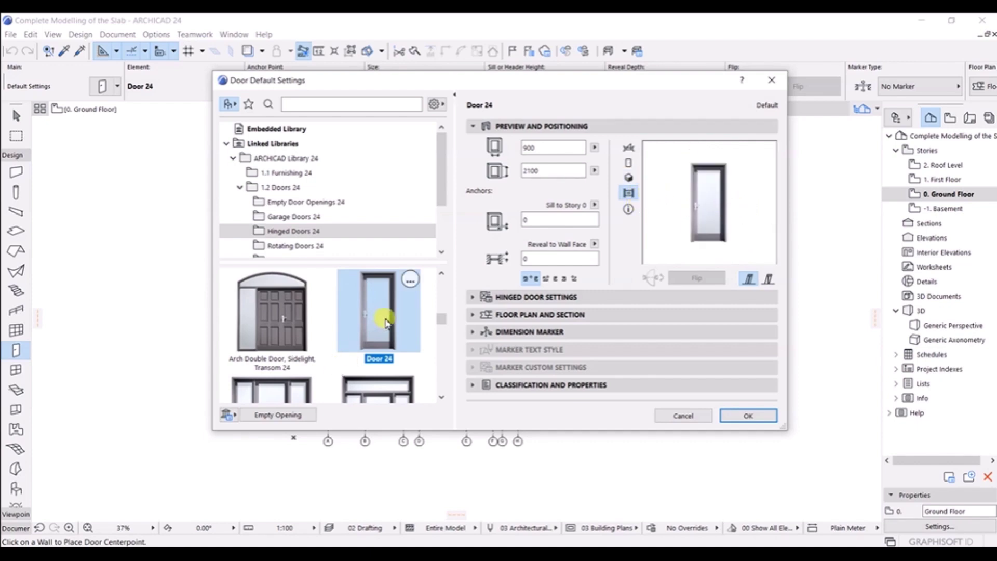
pyautogui.click(628, 149)
pyautogui.click(629, 163)
pyautogui.click(630, 177)
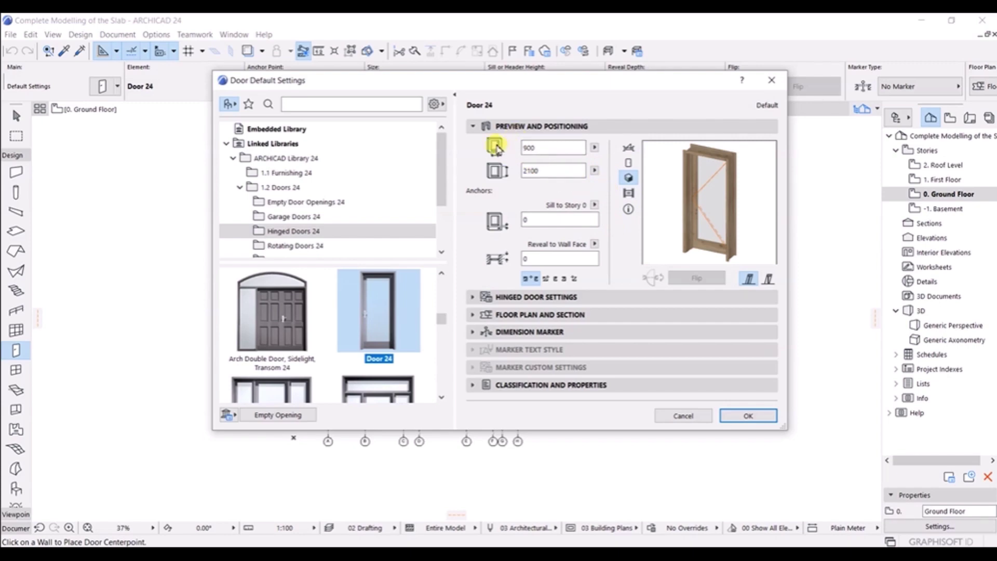
# - Swap Preview and Positioning for Hinged Door Settings and pick the Nominal Sizes and Tolerance page
pyautogui.click(473, 128)
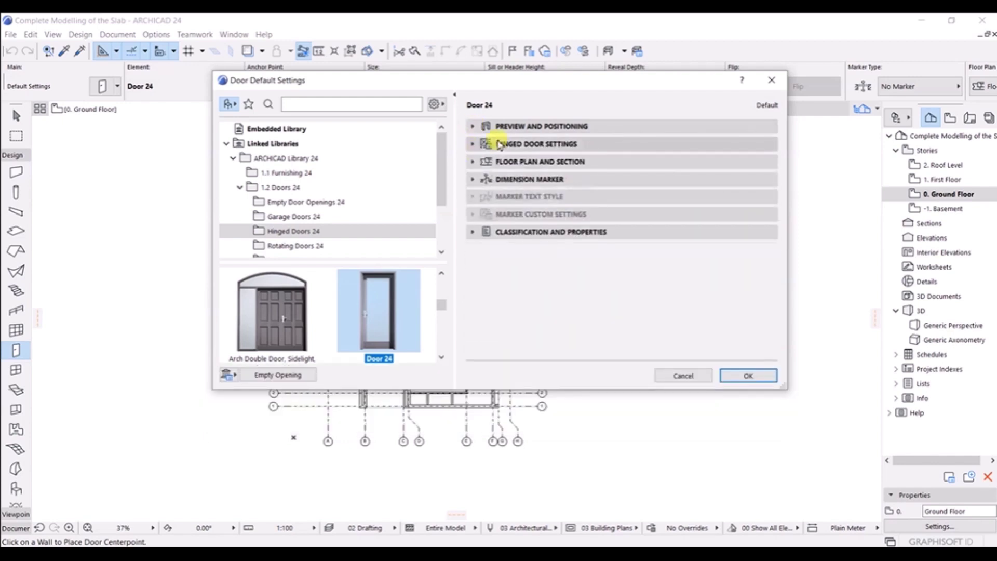
pyautogui.click(470, 144)
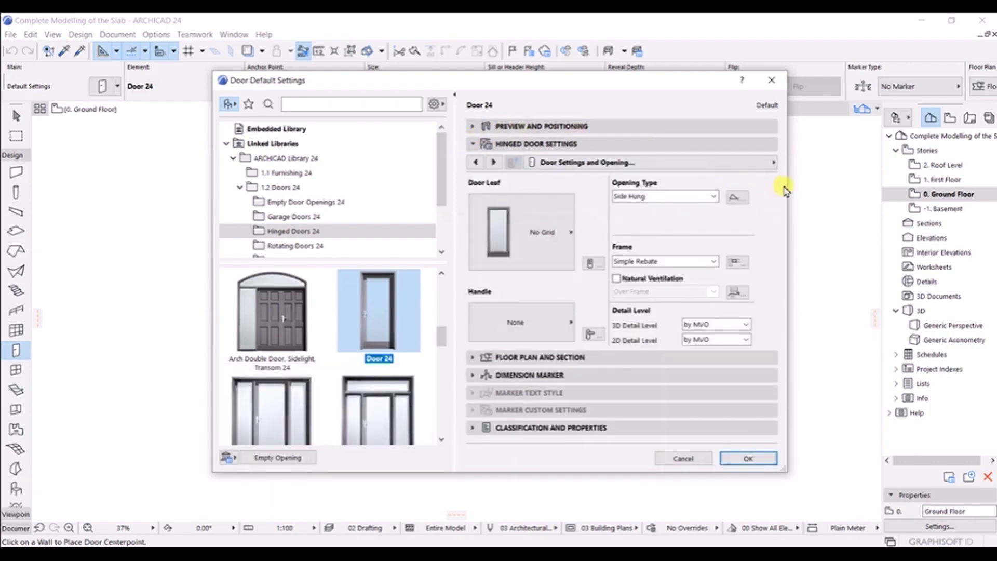
pyautogui.click(777, 163)
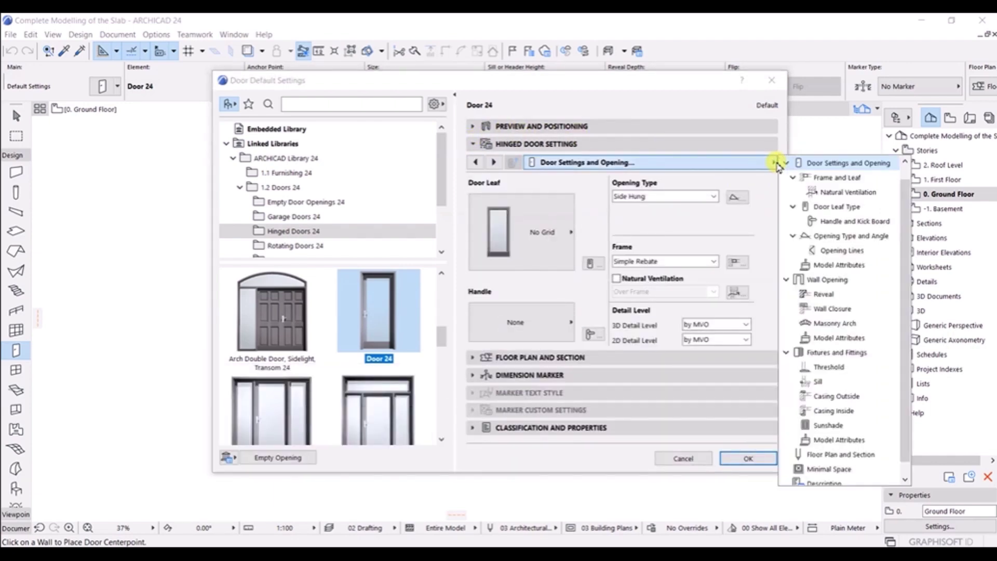
pyautogui.scroll(-1, 825, 239)
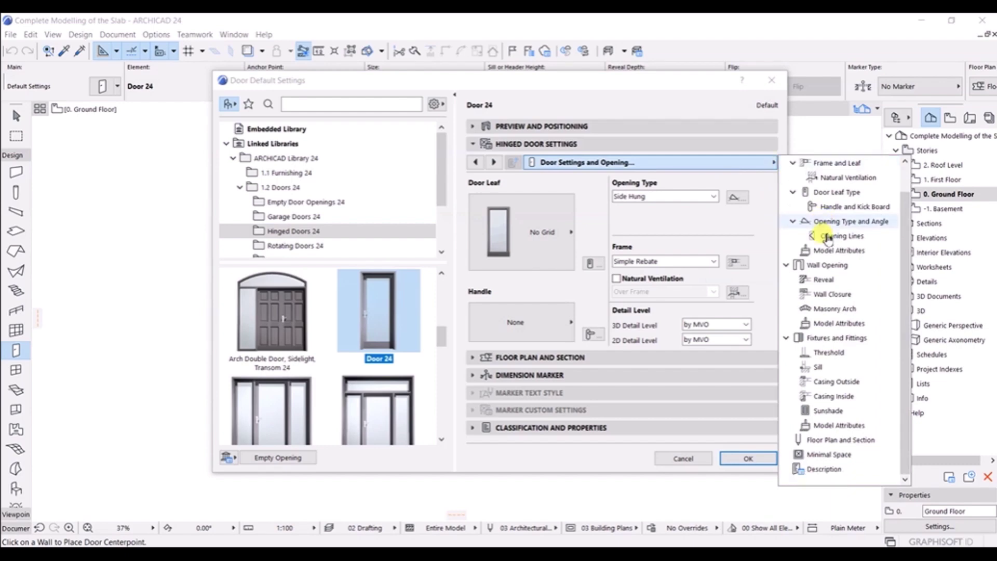
pyautogui.scroll(2, 827, 238)
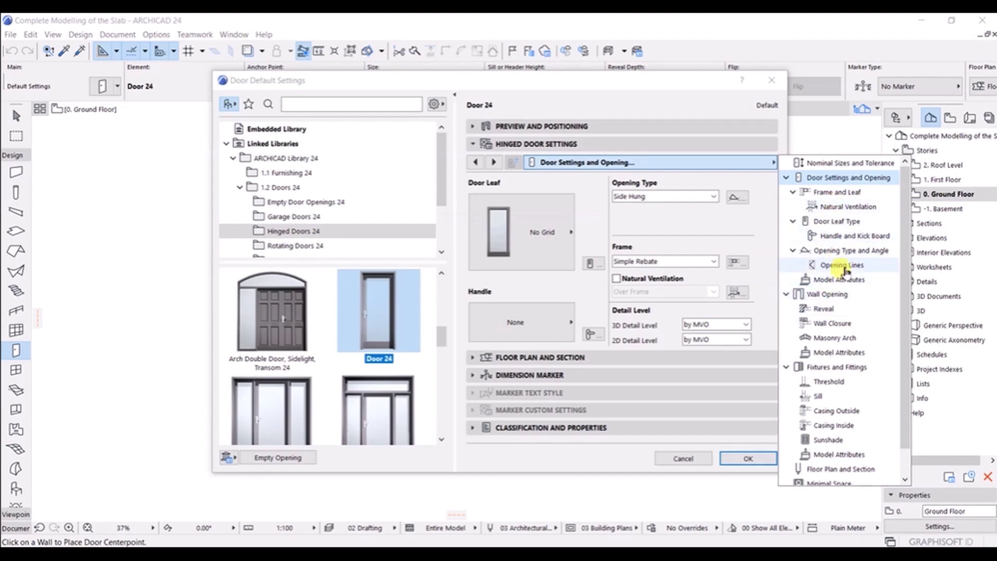
pyautogui.click(849, 164)
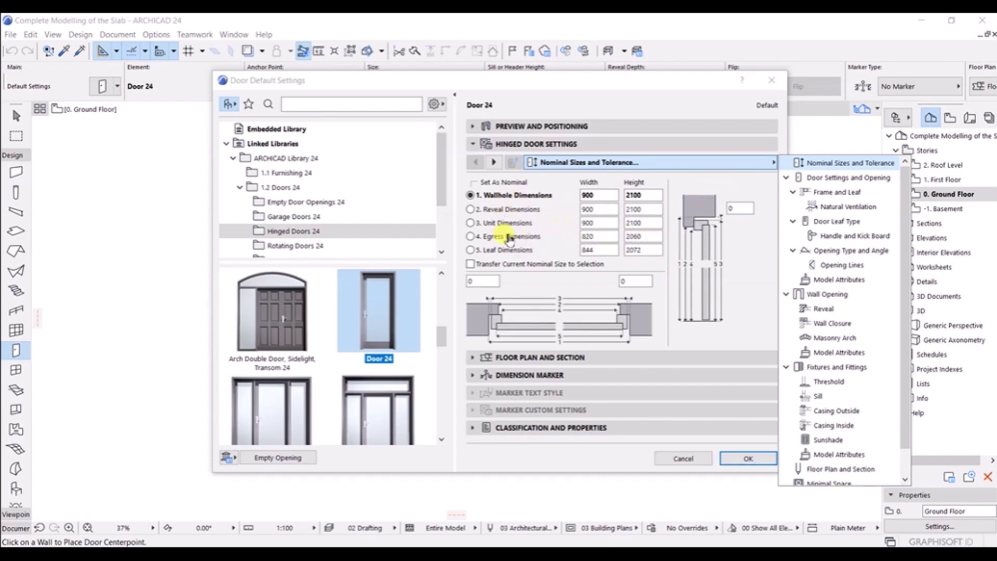
pyautogui.click(482, 238)
pyautogui.click(470, 236)
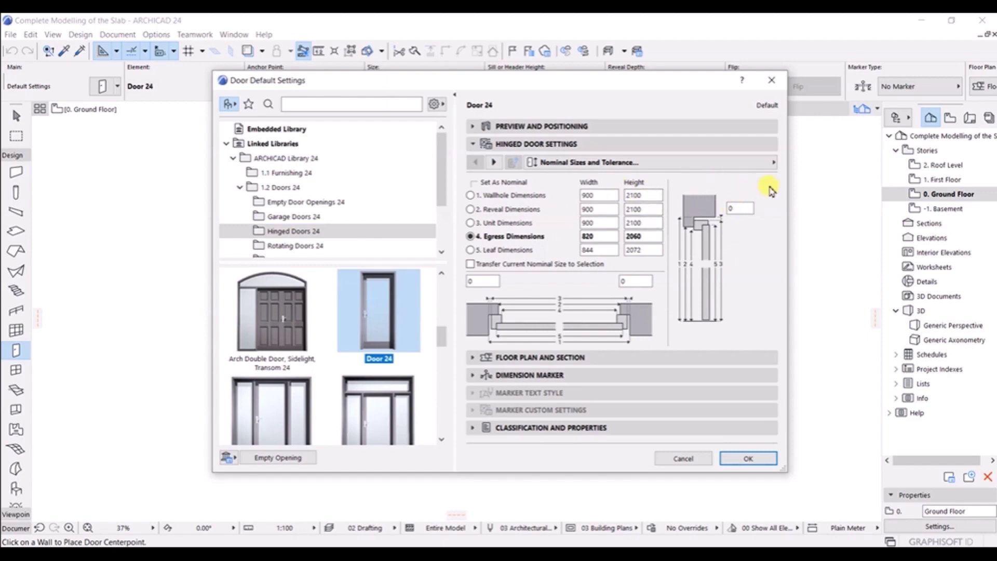
pyautogui.click(495, 162)
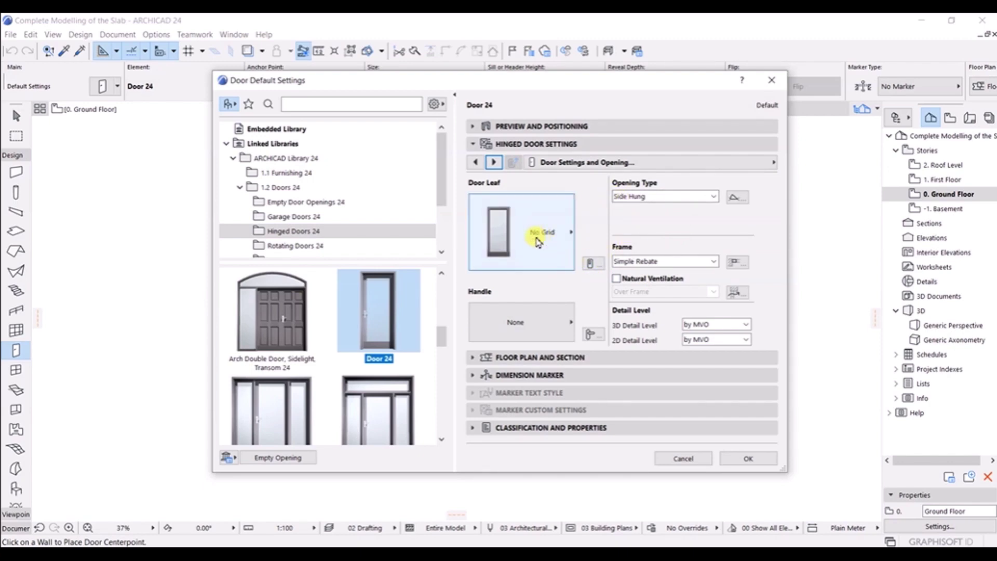
pyautogui.click(773, 162)
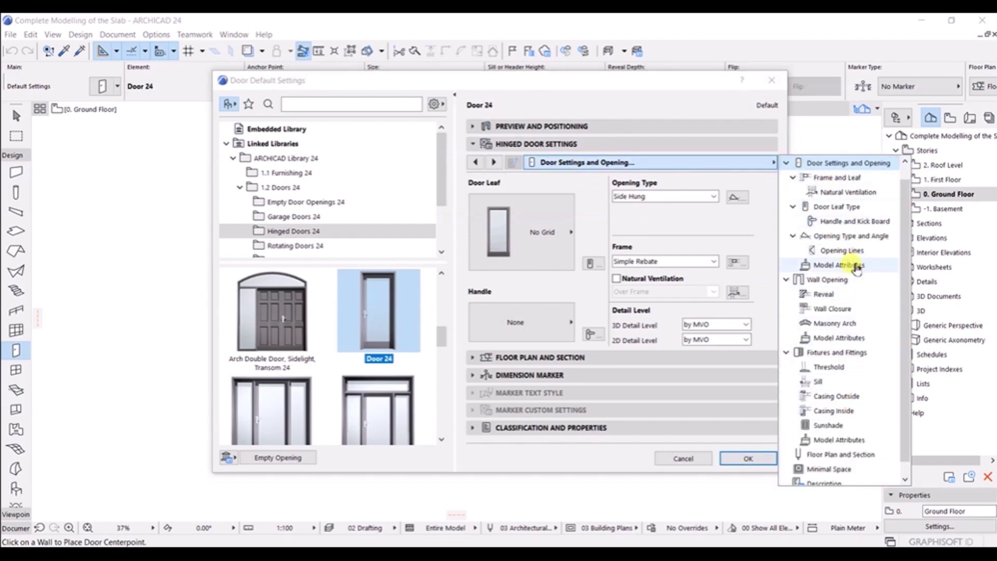
pyautogui.scroll(-1, 857, 270)
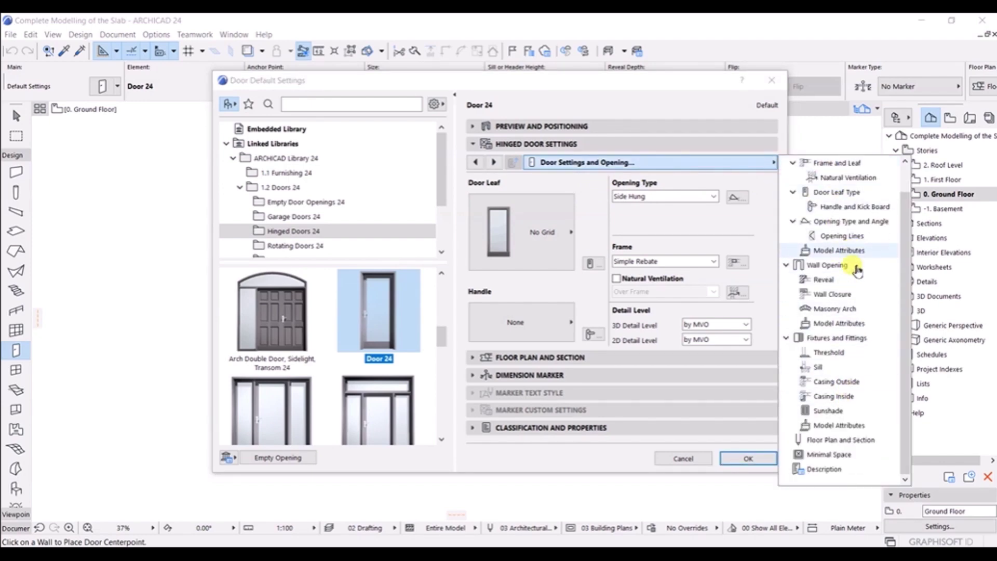
pyautogui.scroll(2, 857, 270)
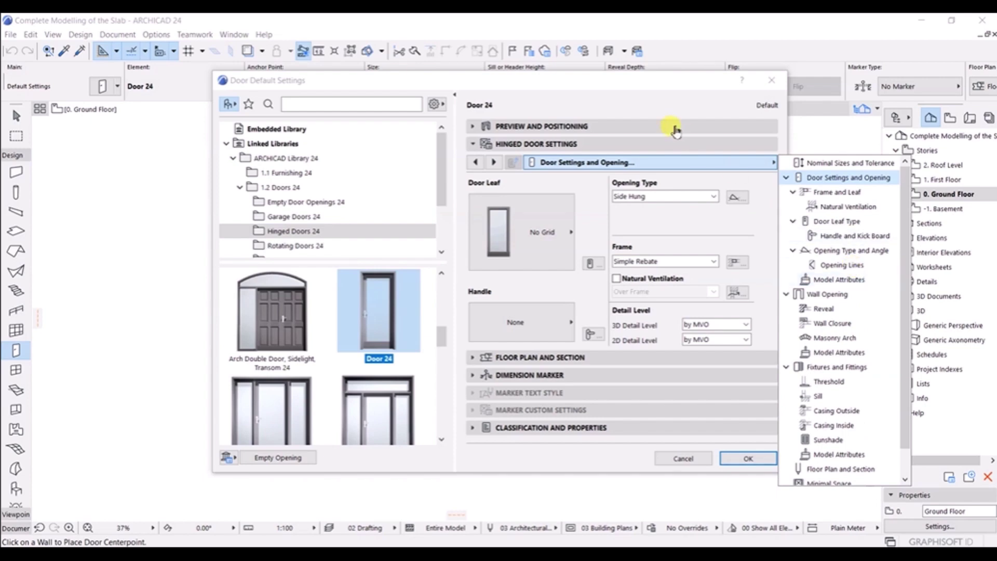
pyautogui.click(826, 163)
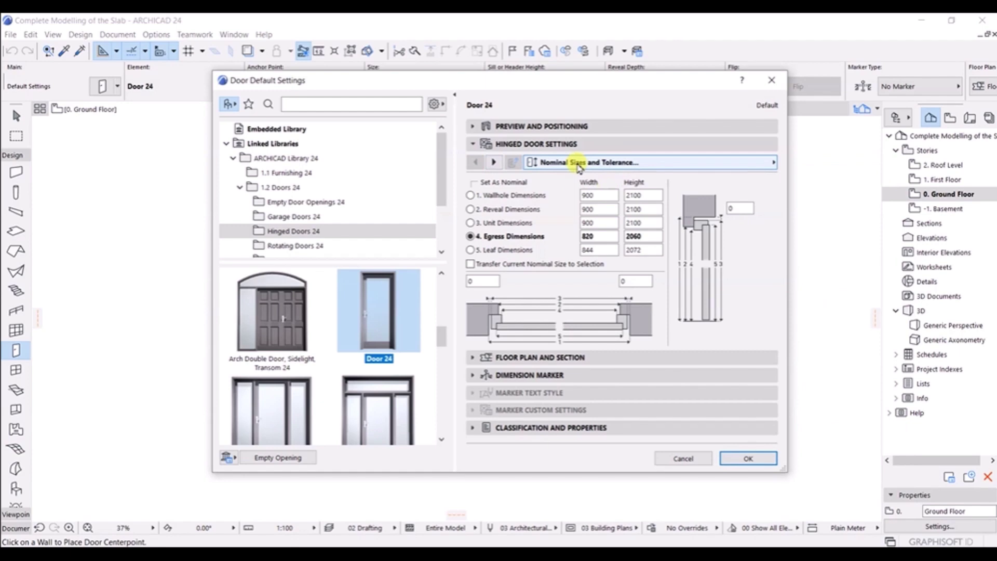
pyautogui.click(494, 163)
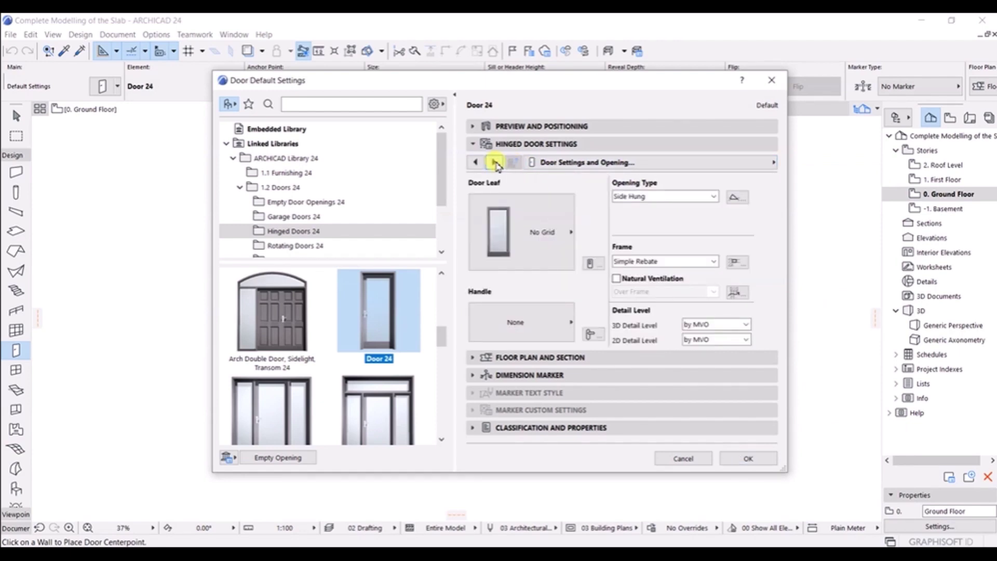
# - Change the door leaf from H-V Grid to Style 1 and fit Handle 3
pyautogui.click(551, 239)
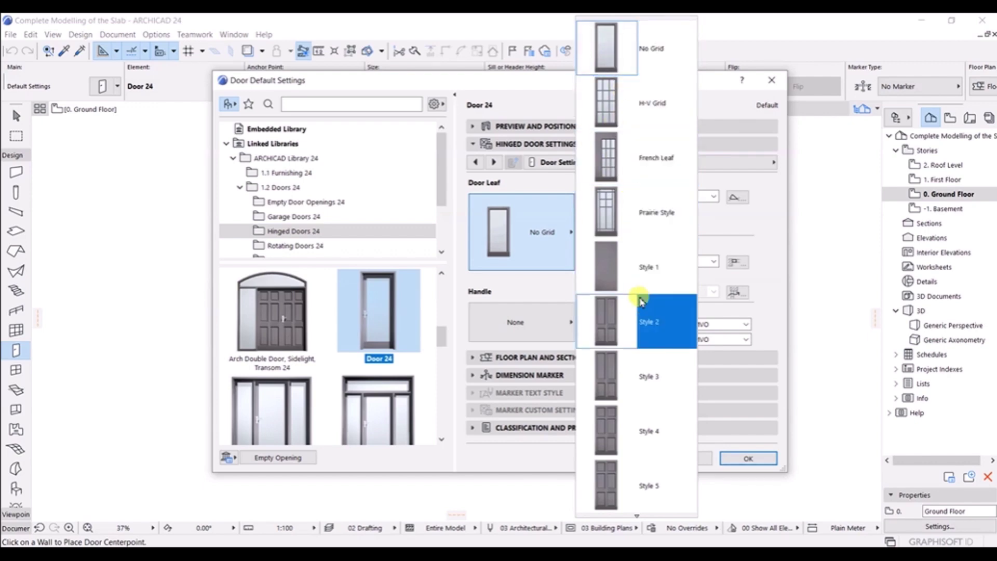
pyautogui.click(640, 107)
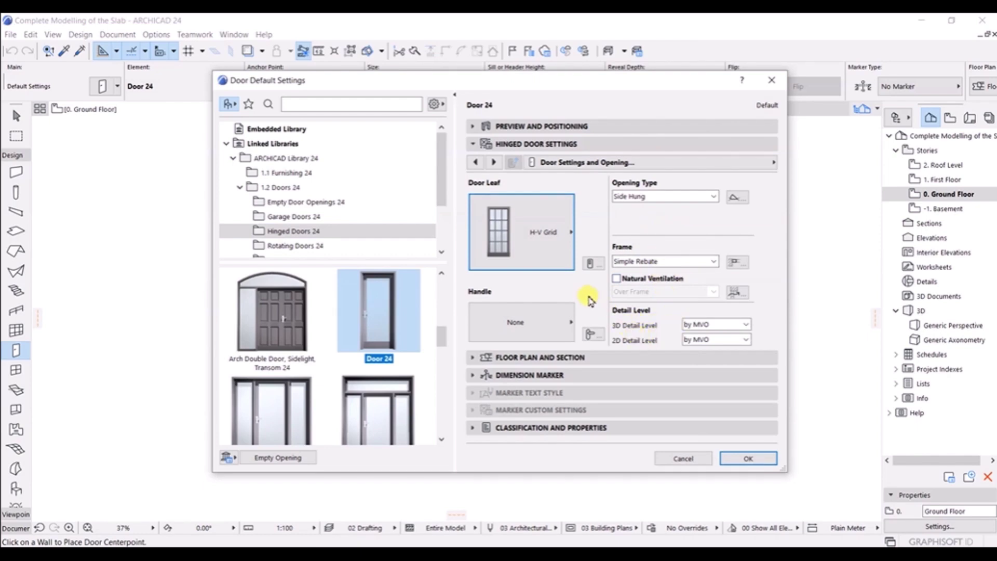
pyautogui.click(557, 241)
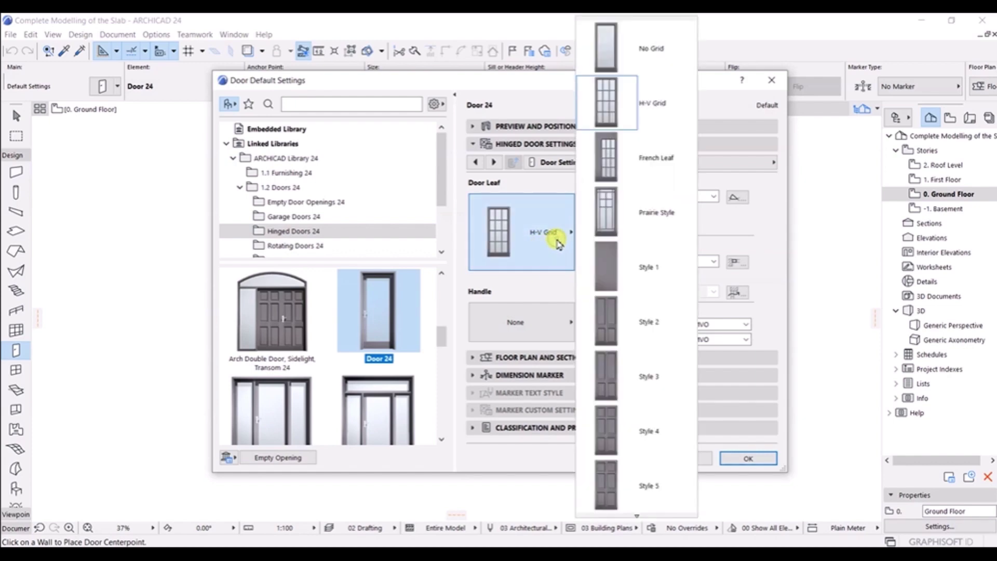
pyautogui.click(637, 266)
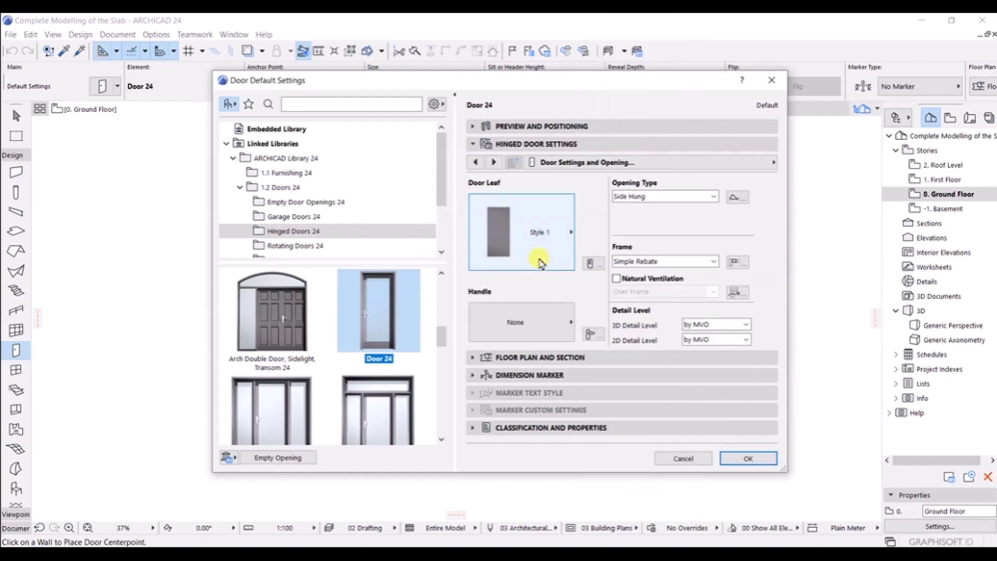
pyautogui.click(524, 328)
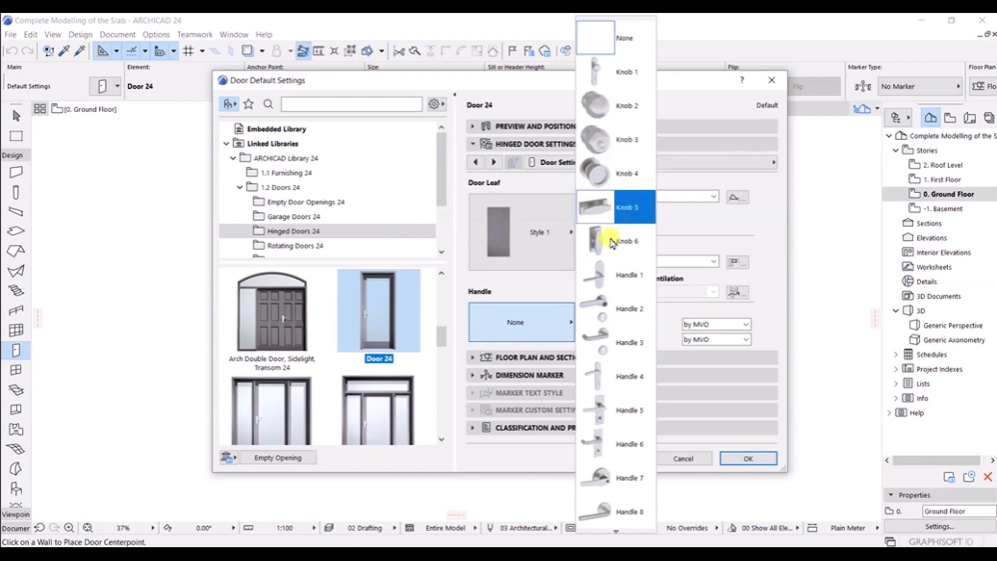
pyautogui.click(608, 341)
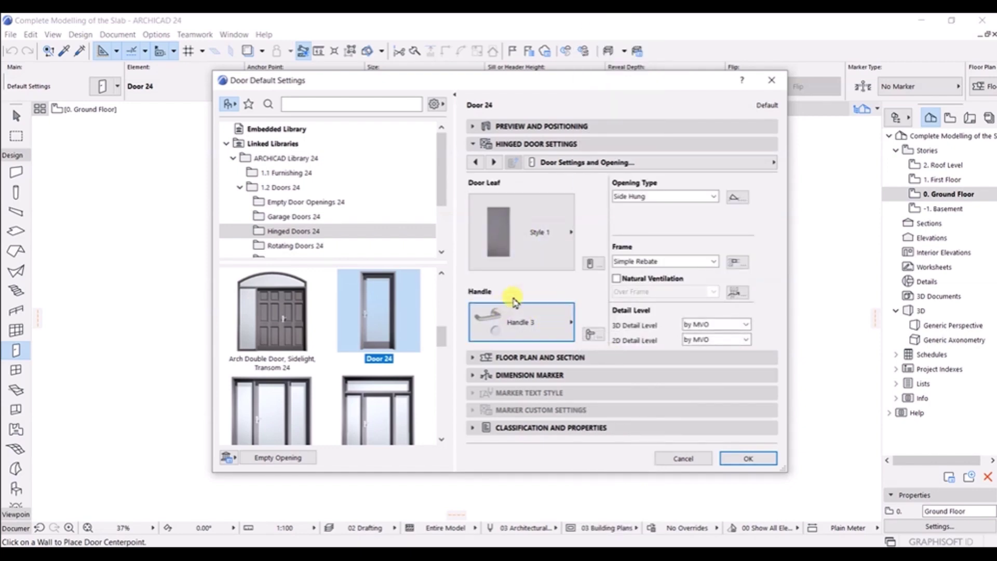
# - Check the door in the preview, then return to Hinged Door Settings
pyautogui.click(473, 127)
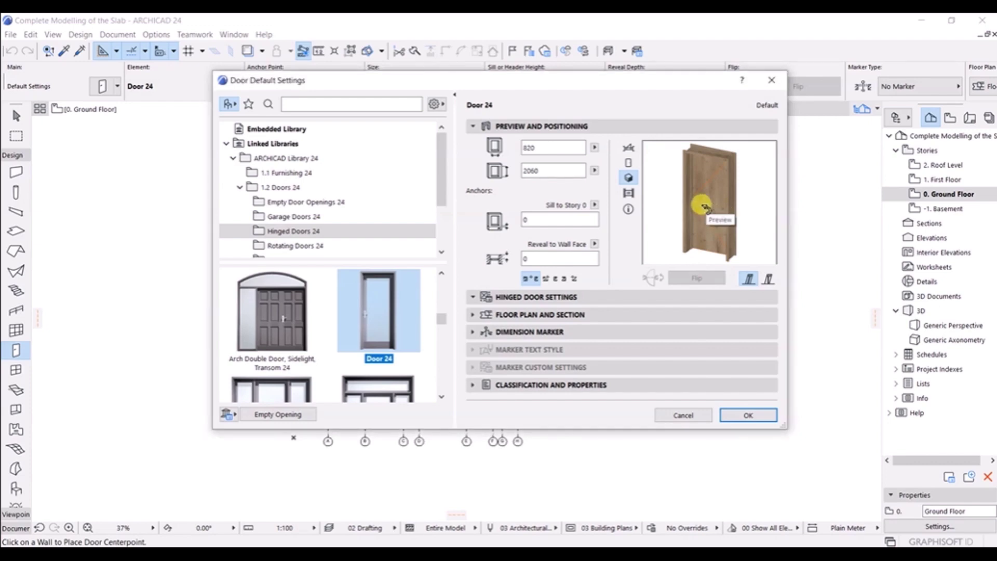
pyautogui.rightClick(703, 227)
pyautogui.click(695, 195)
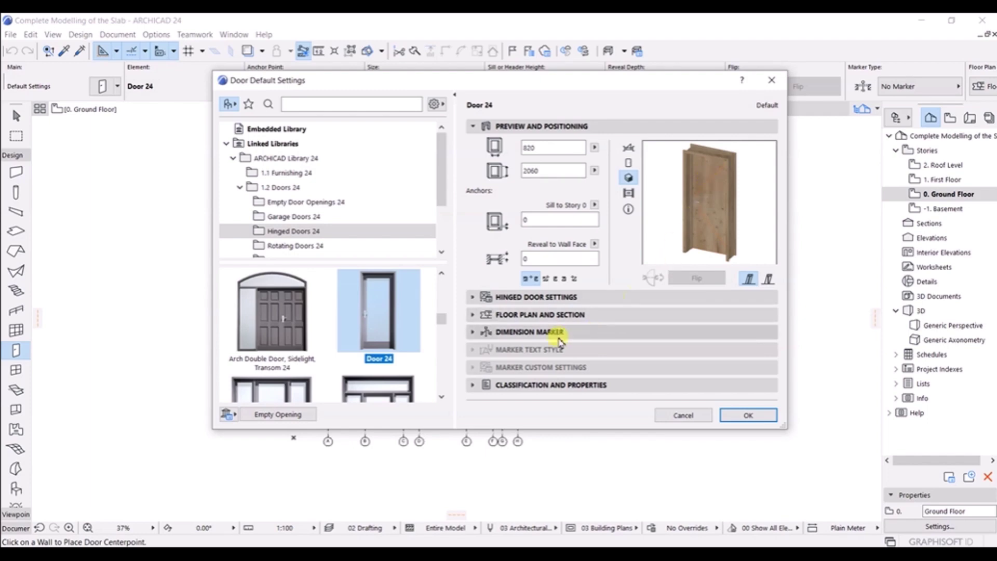
pyautogui.click(471, 297)
pyautogui.click(470, 299)
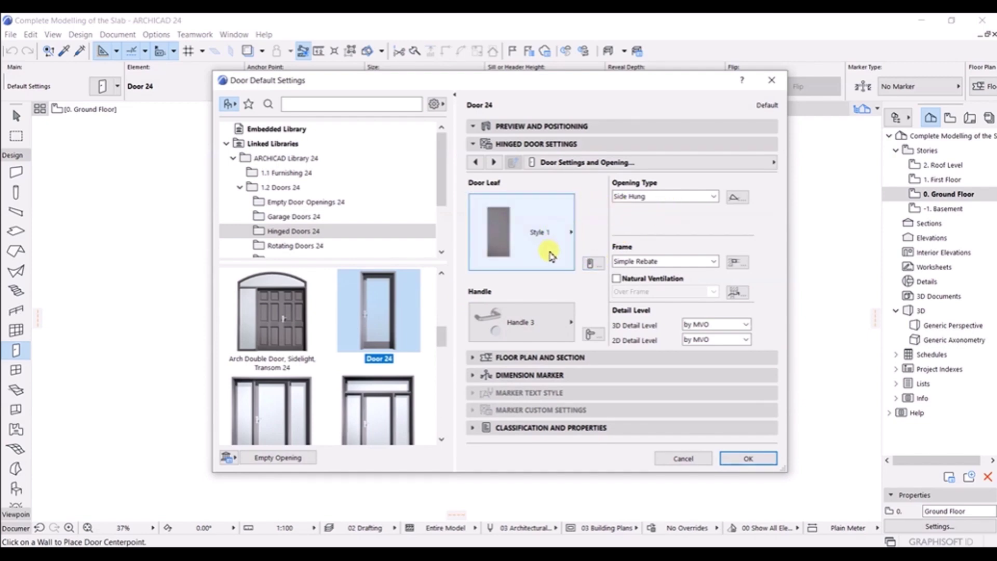
# - Keep uniform frame width on and natural ventilation off, then advance to Door Leaf Type
pyautogui.click(493, 162)
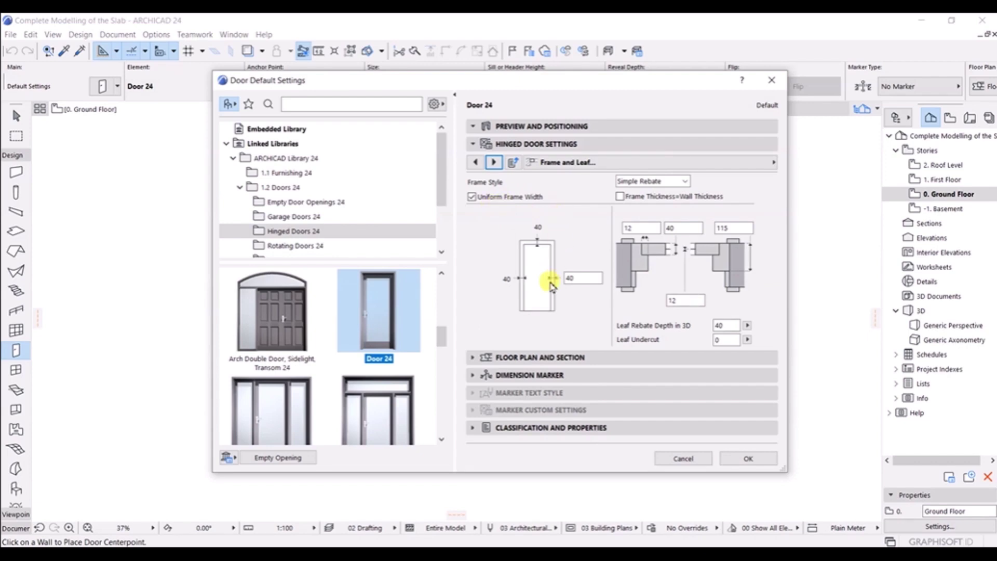
pyautogui.click(485, 197)
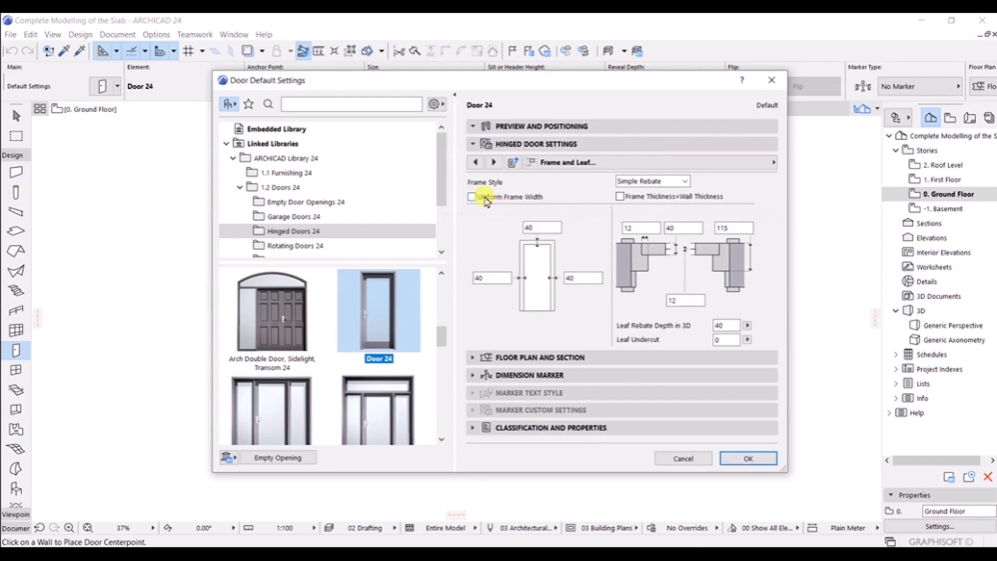
pyautogui.click(472, 196)
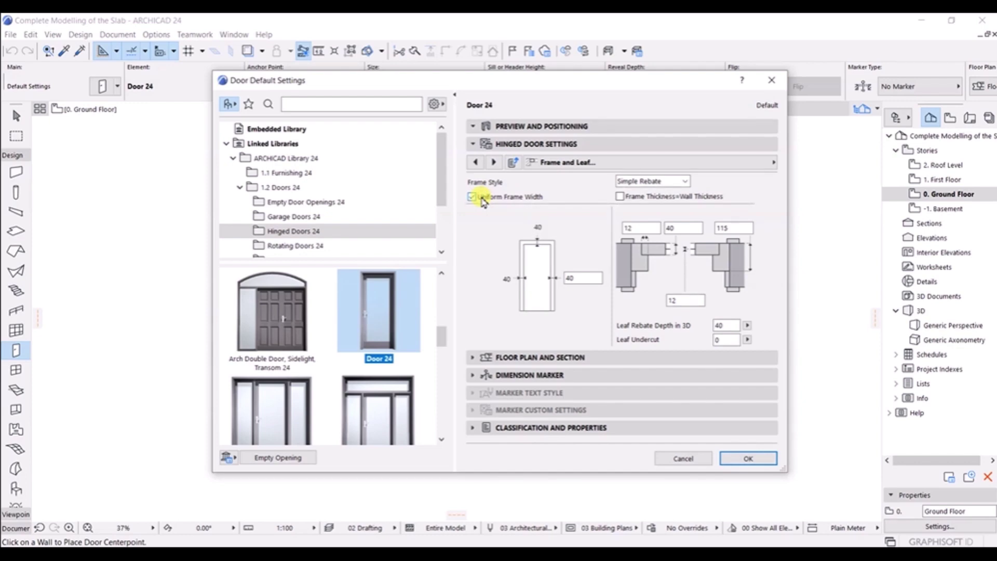
pyautogui.click(494, 163)
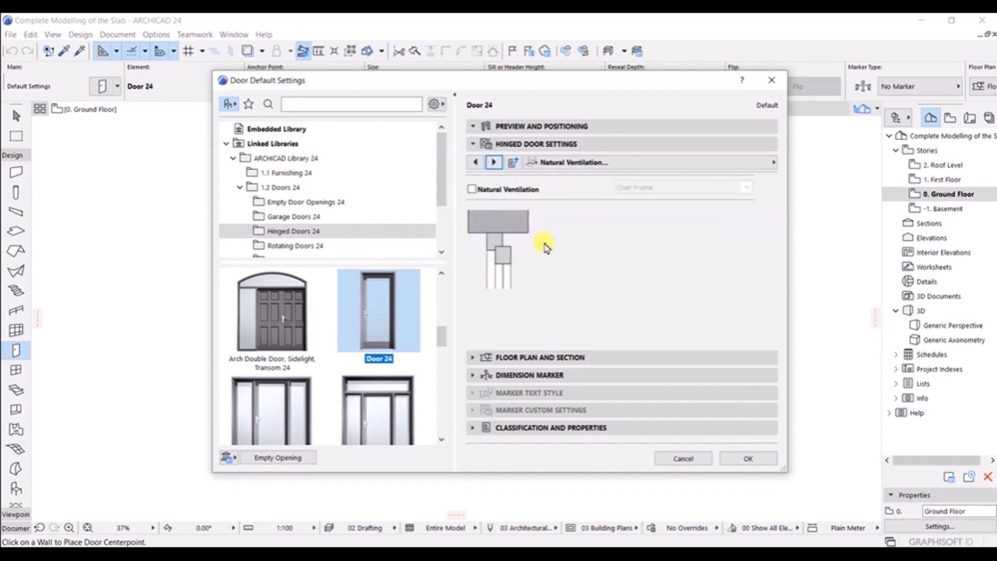
pyautogui.click(491, 192)
pyautogui.click(491, 193)
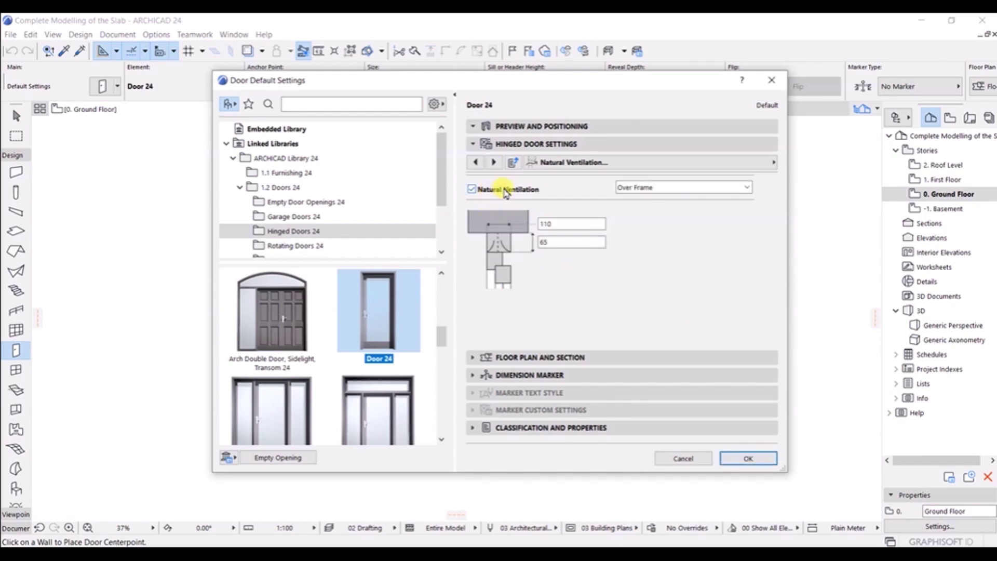
pyautogui.click(506, 192)
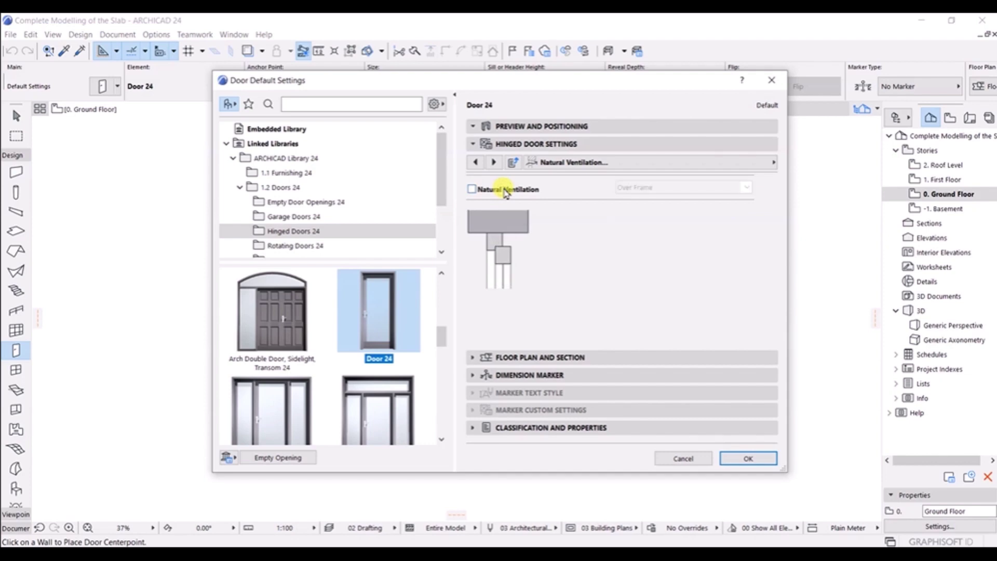
pyautogui.click(493, 163)
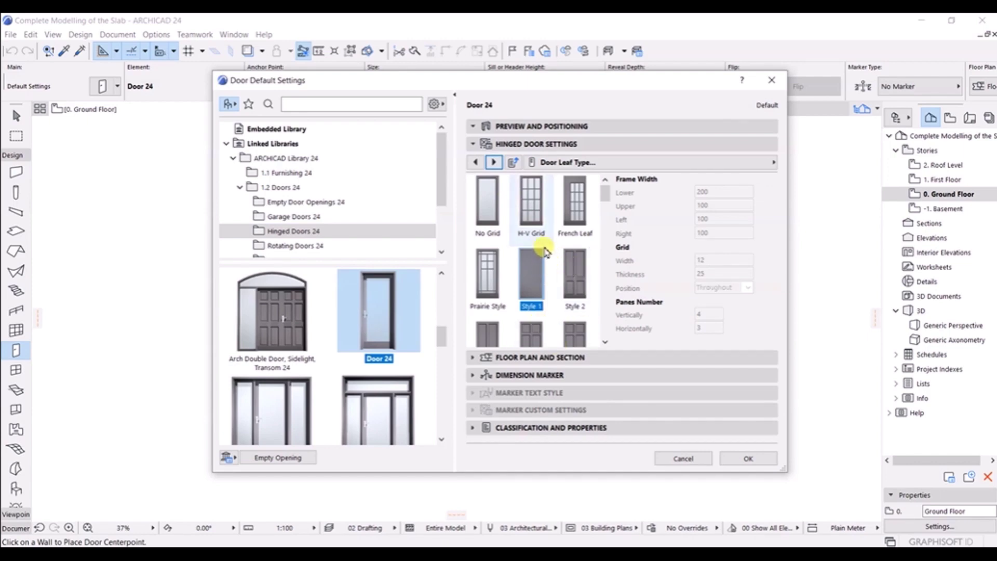
# - Page through Handle and Kick Board, Opening Type and Angle, Opening Lines and Model Attributes to Wall Opening
pyautogui.click(494, 162)
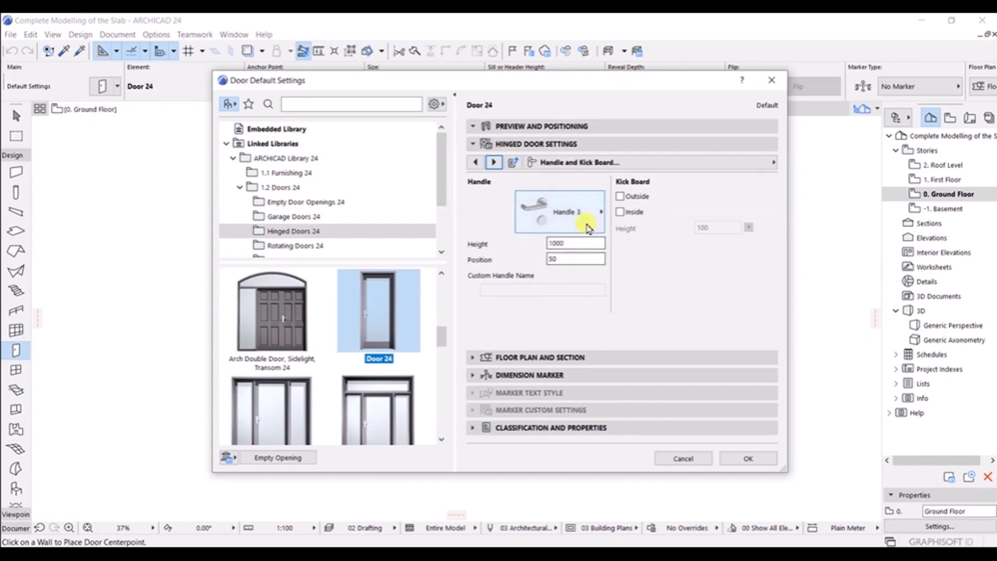
pyautogui.click(494, 163)
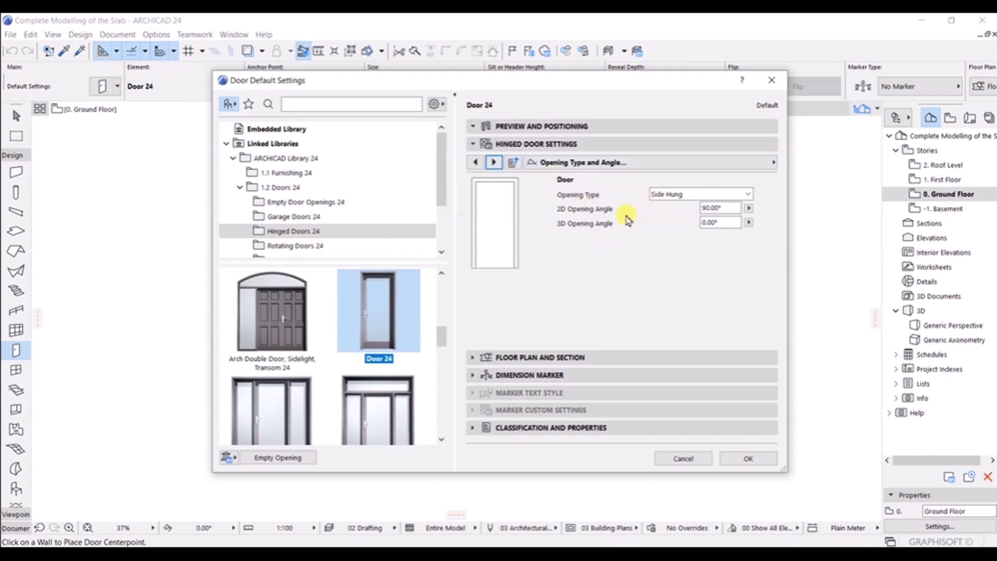
pyautogui.click(494, 162)
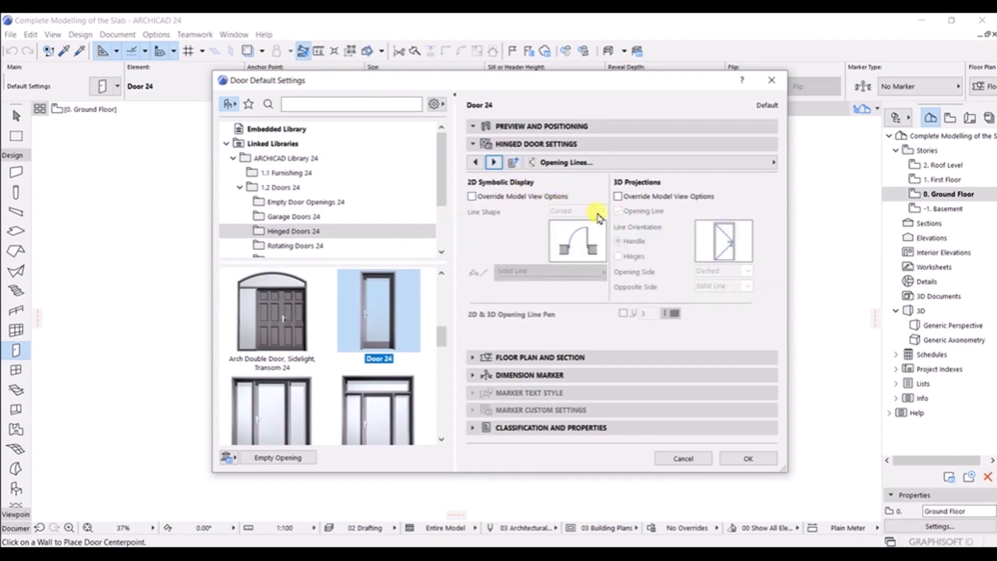
pyautogui.click(494, 162)
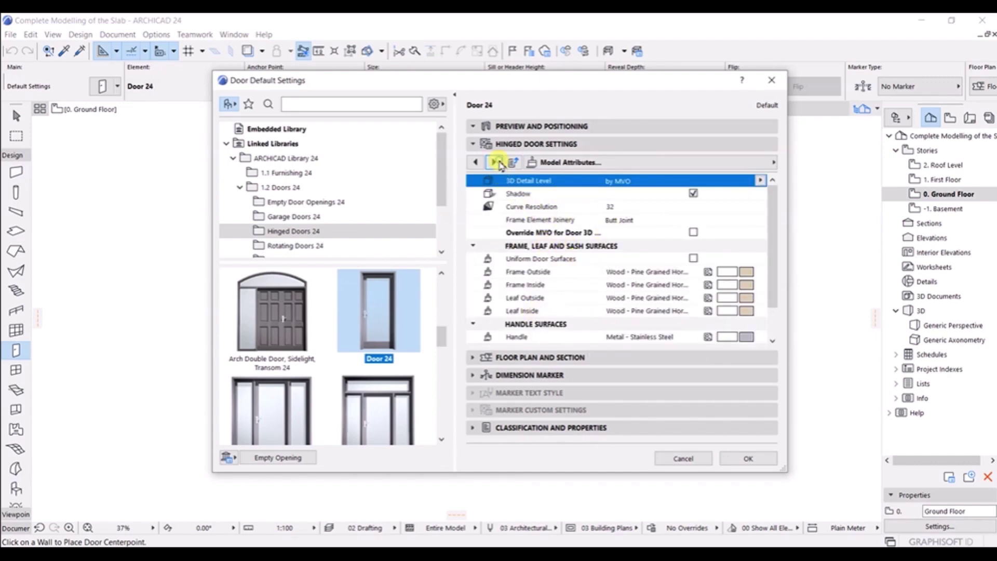
pyautogui.click(496, 162)
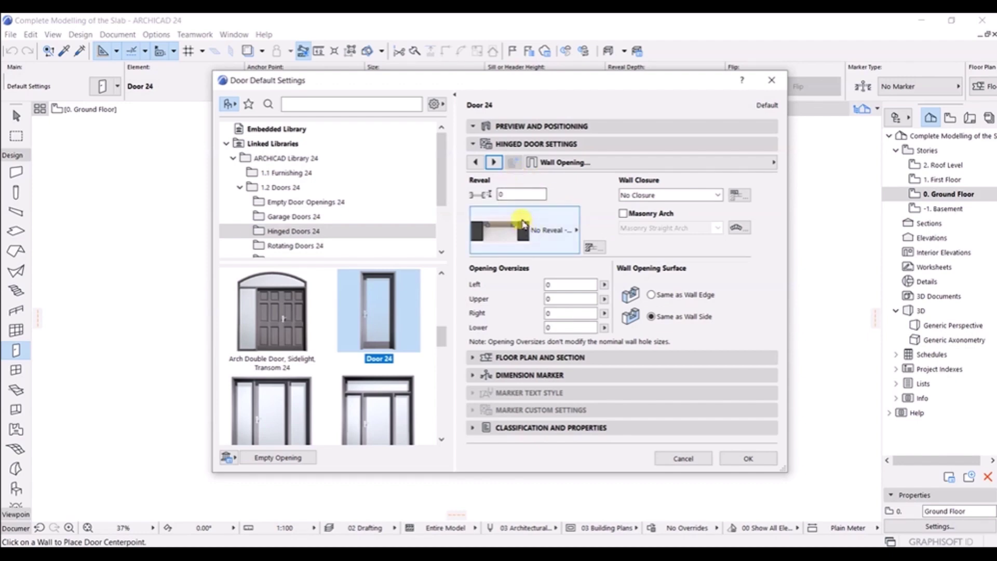
# - Set the door reveal depth to 50, after briefly entering 0
pyautogui.click(513, 196)
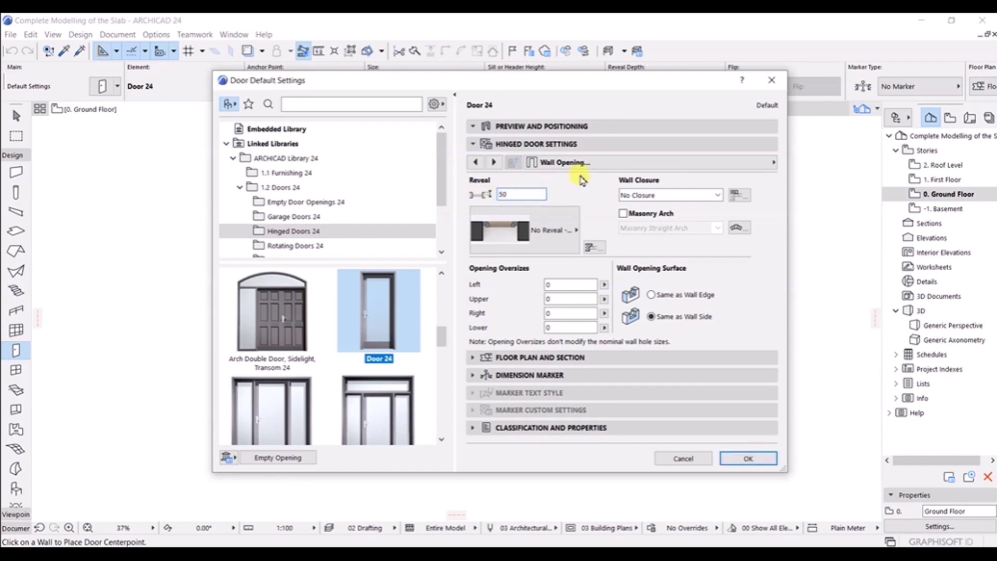
pyautogui.press('Tab')
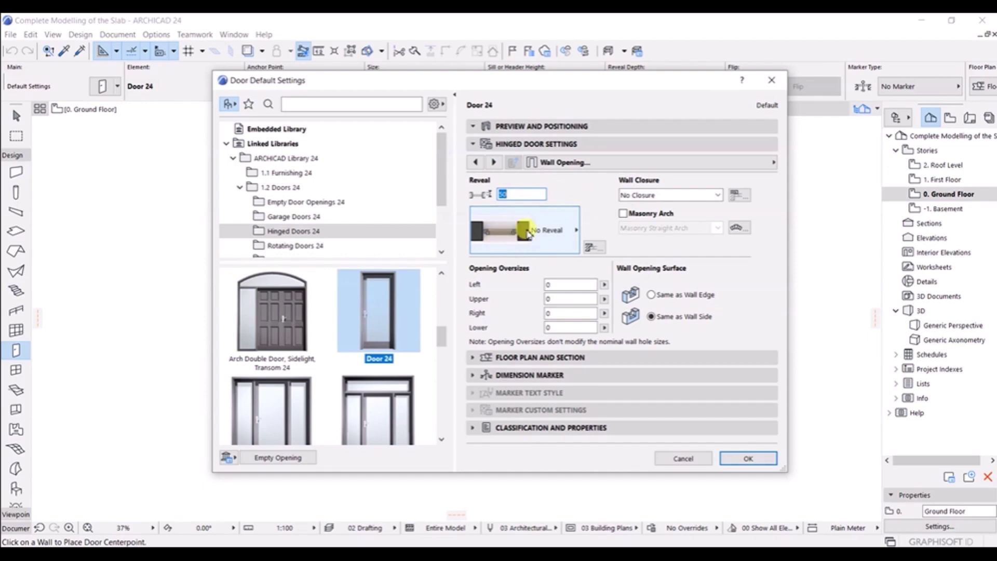
pyautogui.click(493, 163)
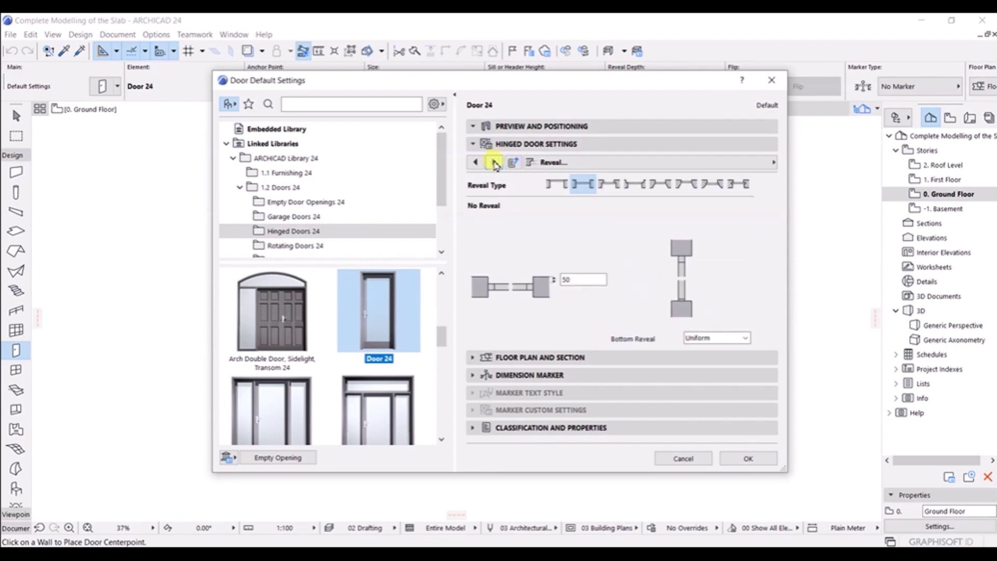
pyautogui.click(567, 281)
pyautogui.write('0')
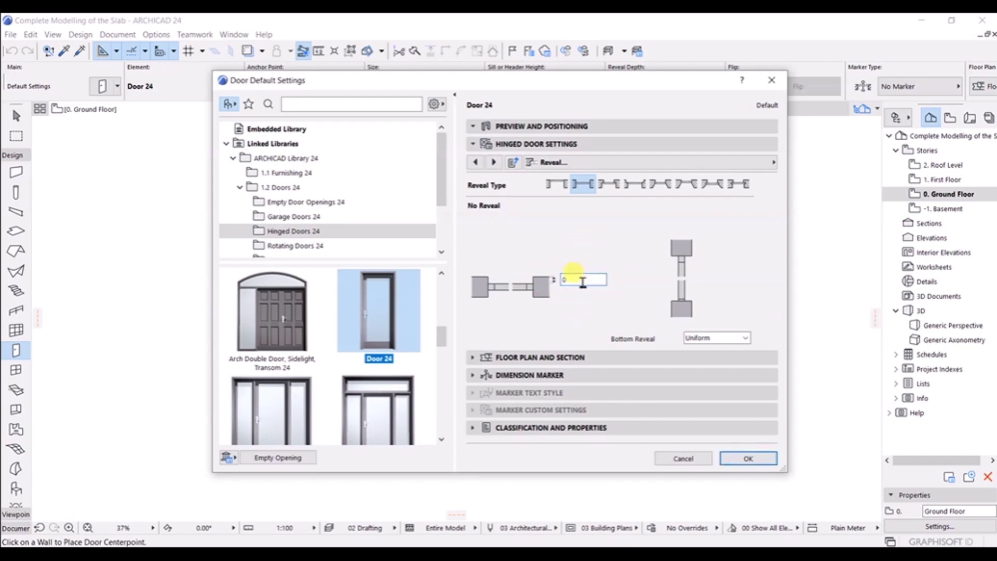
pyautogui.press('Tab')
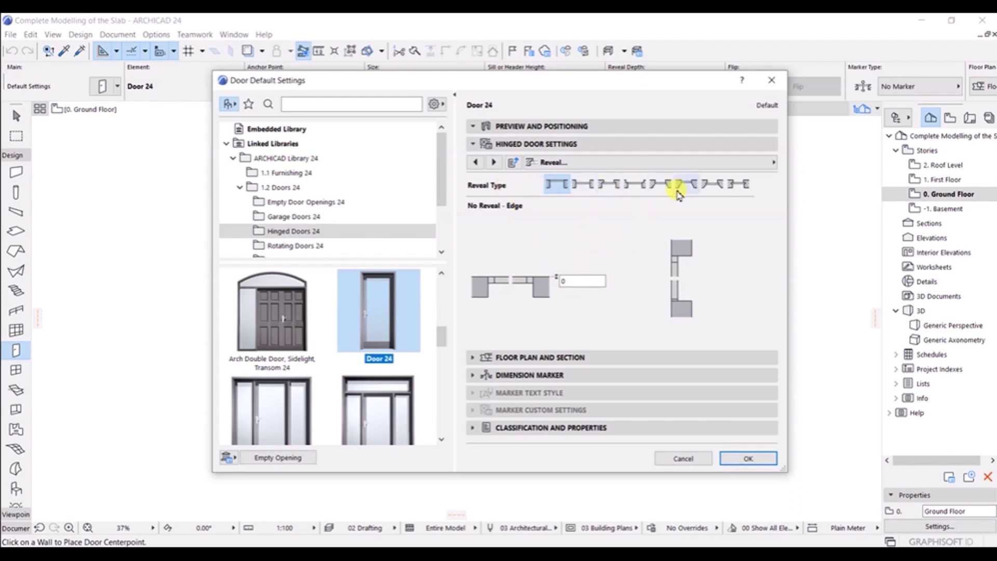
pyautogui.doubleClick(571, 280)
pyautogui.write('50')
pyautogui.click(583, 184)
# - Page past Wall Closure, leave the Masonry Arch off, and reach Fixtures and Fittings
pyautogui.click(494, 163)
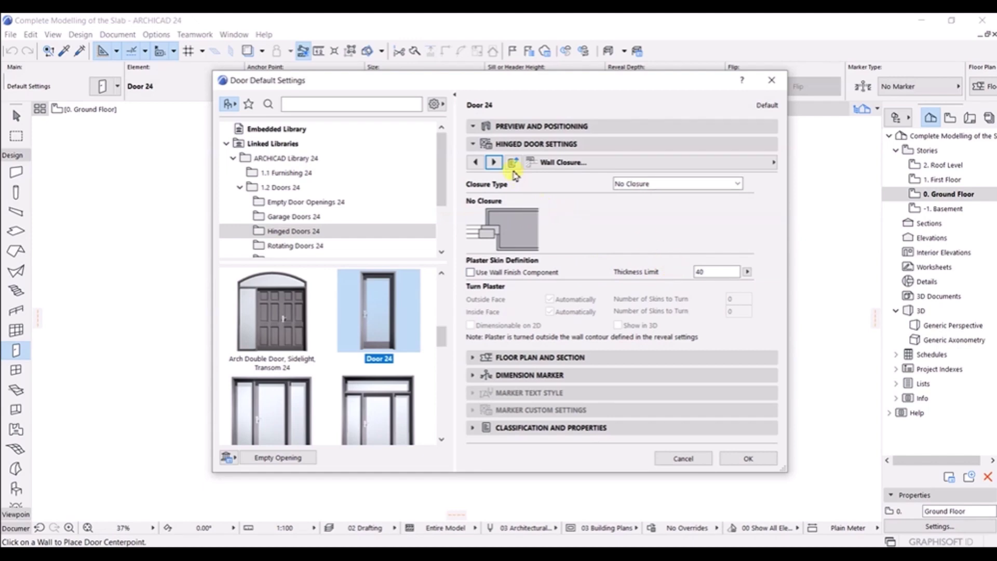
pyautogui.click(494, 163)
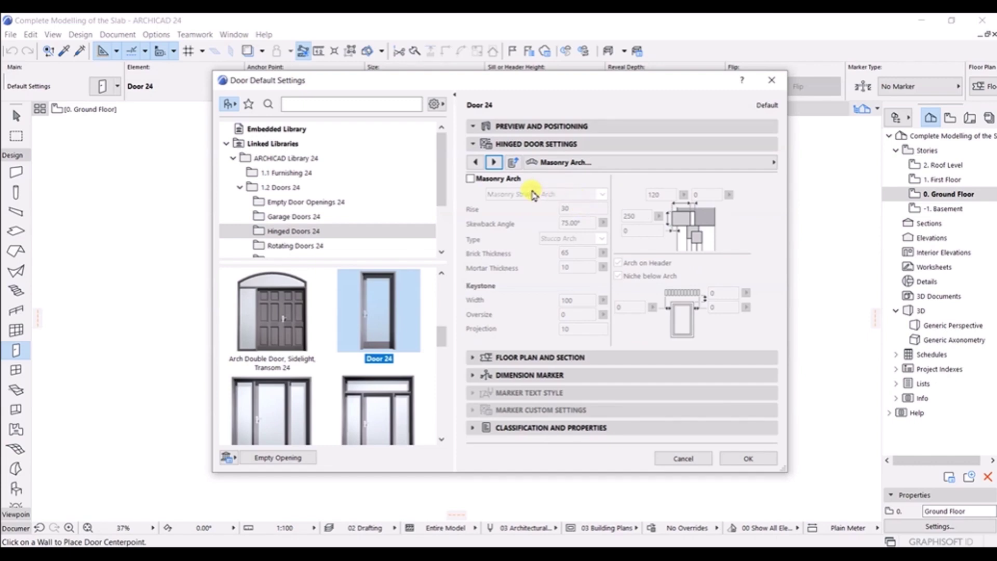
pyautogui.click(498, 180)
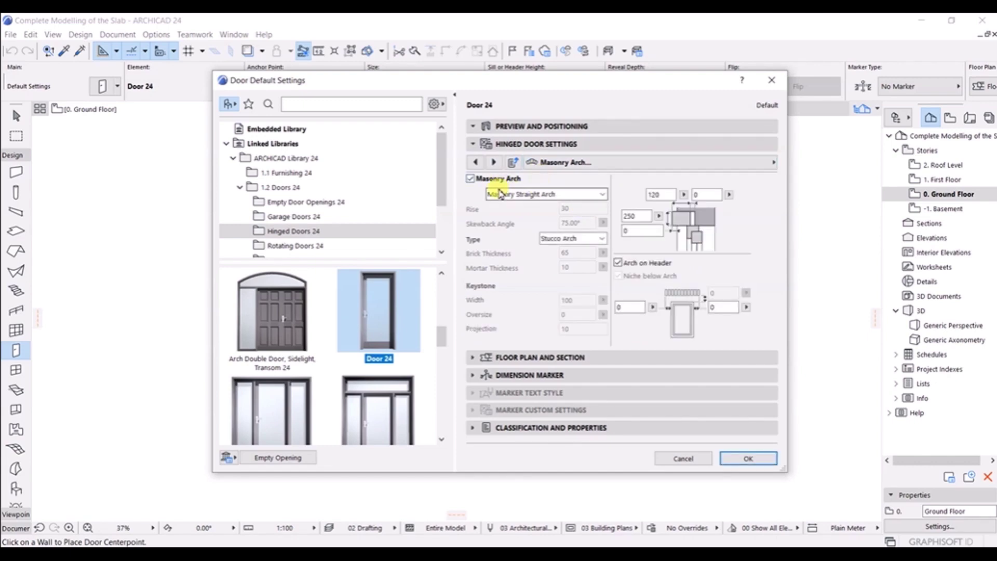
pyautogui.click(530, 196)
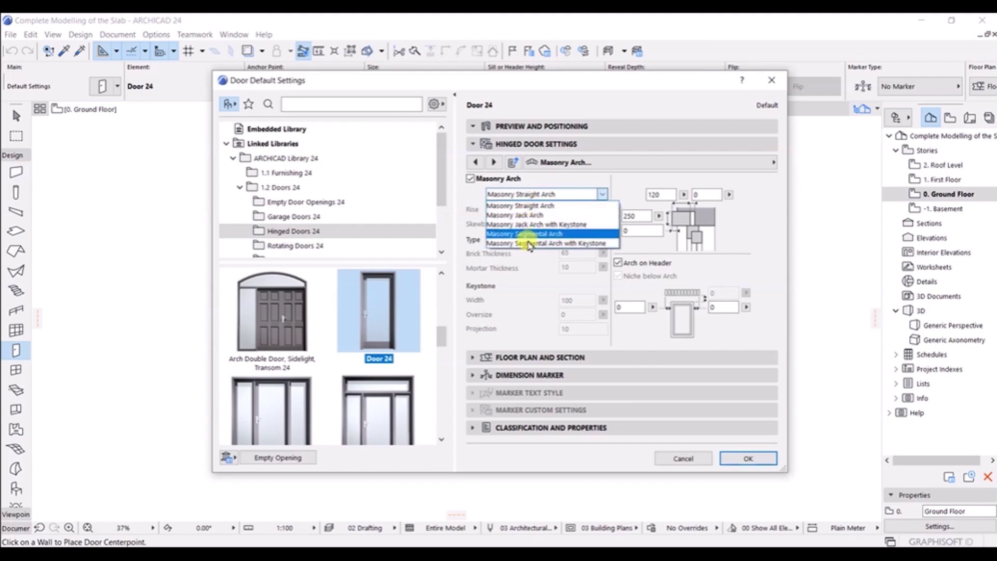
pyautogui.click(470, 180)
pyautogui.click(470, 179)
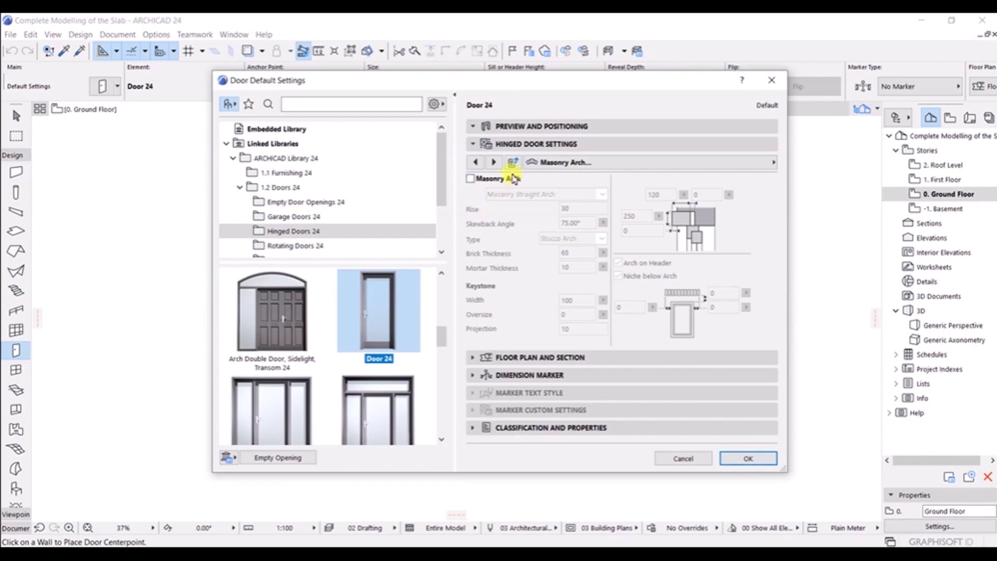
pyautogui.click(494, 164)
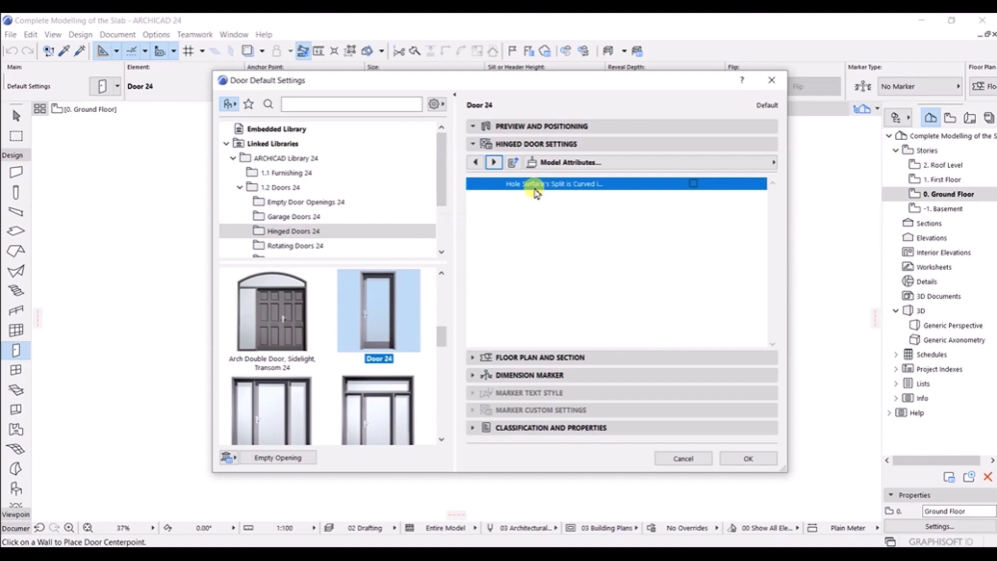
pyautogui.click(494, 163)
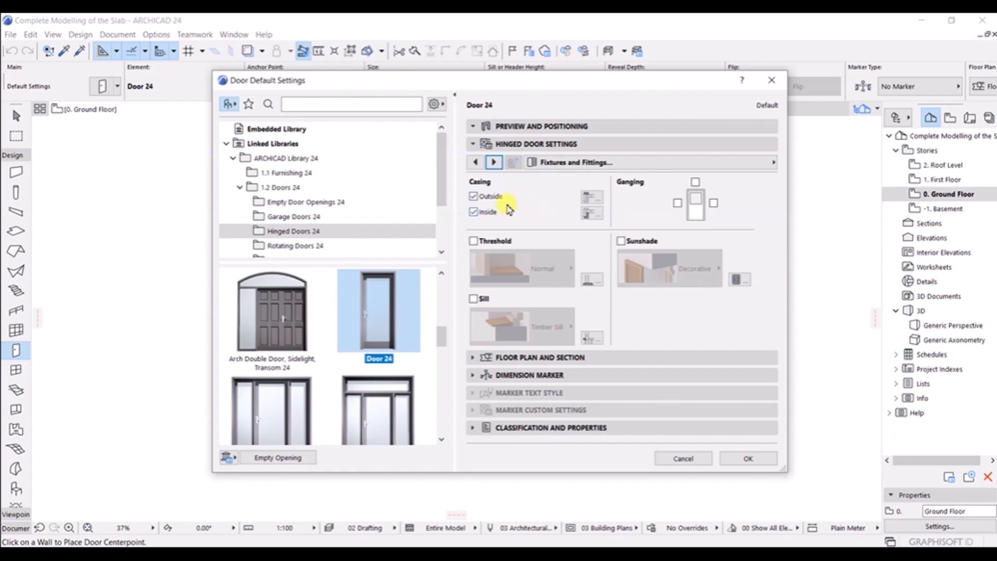
# - Try a door threshold and sill, leaving both turned off
pyautogui.click(494, 162)
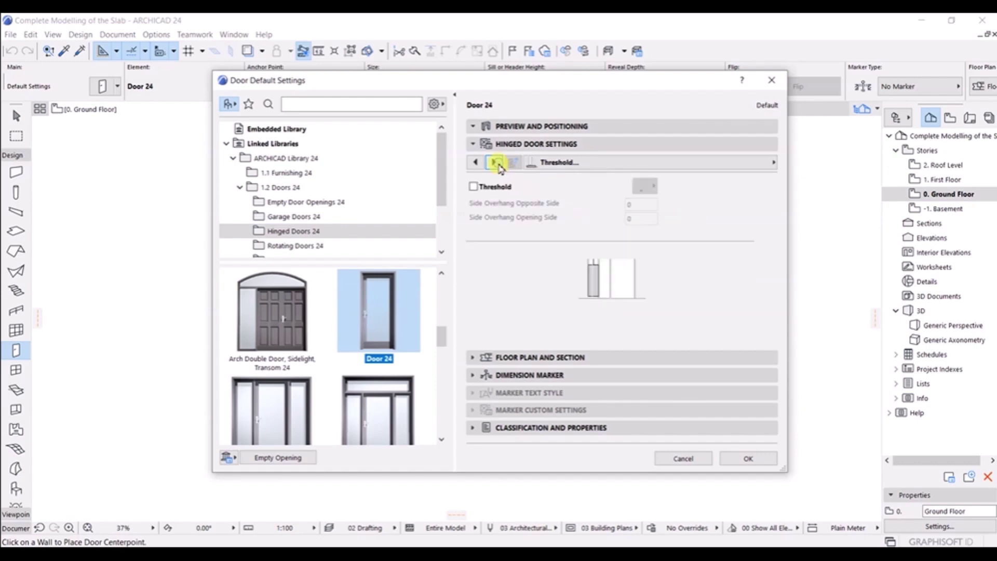
pyautogui.click(510, 193)
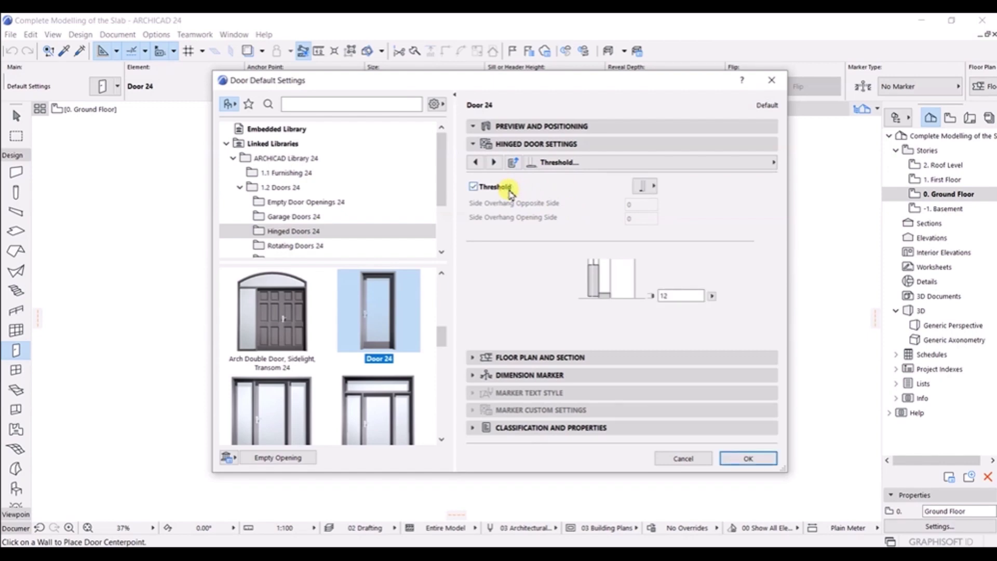
pyautogui.click(495, 188)
pyautogui.click(493, 163)
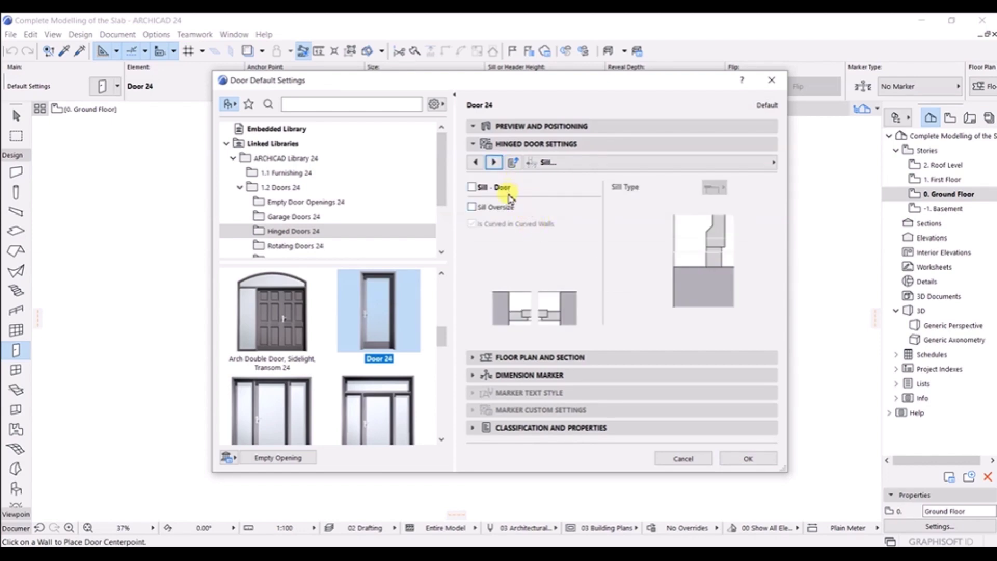
pyautogui.click(502, 191)
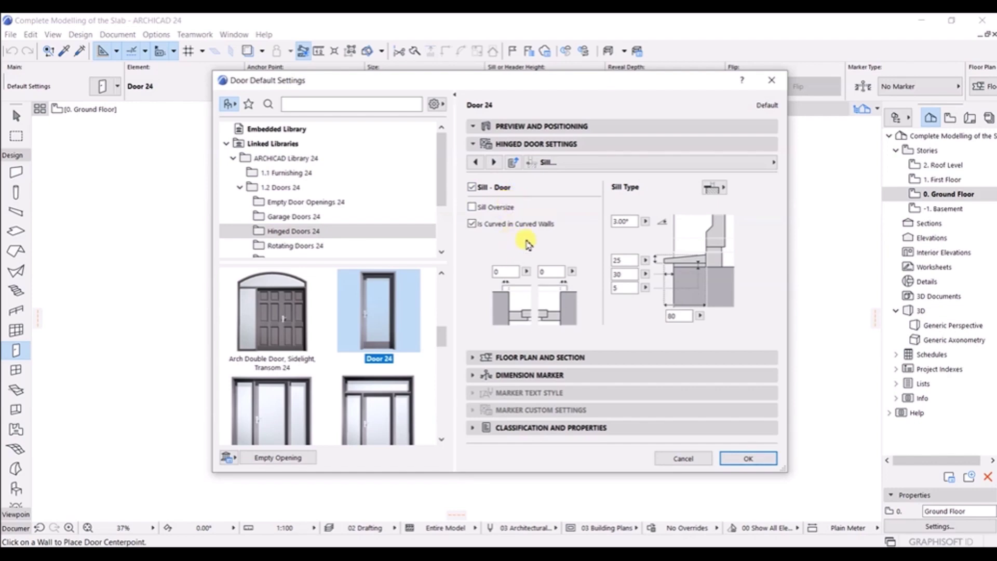
pyautogui.click(712, 188)
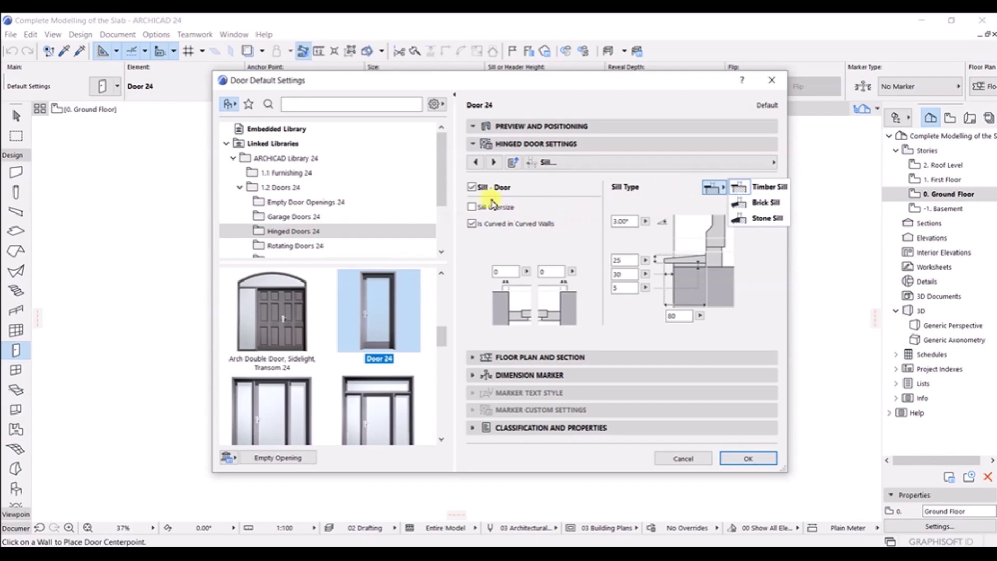
pyautogui.click(472, 187)
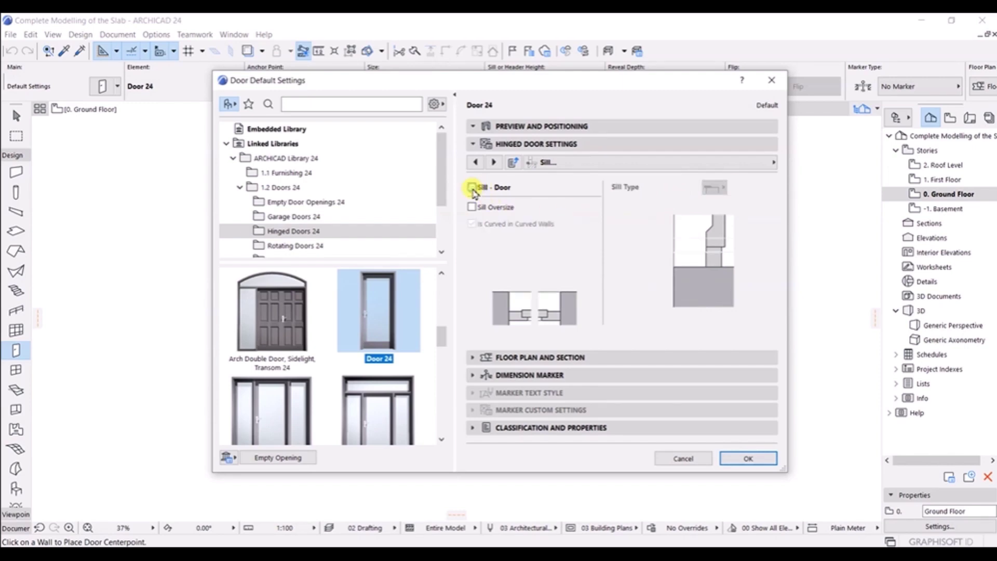
# - Review both casings, try Regular and Folding to Wall Face sunshades, and leave sunshade off
pyautogui.click(493, 162)
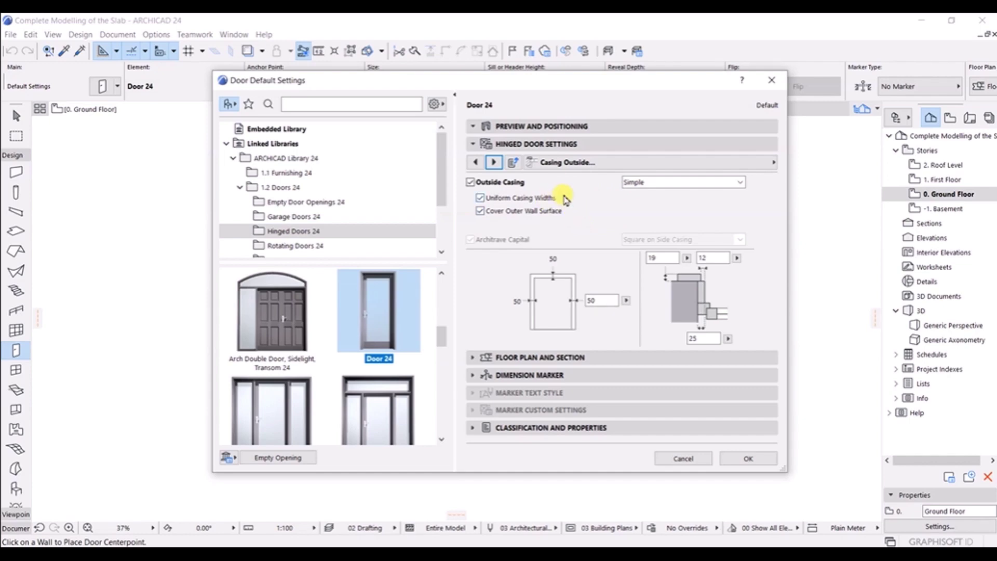
pyautogui.click(494, 162)
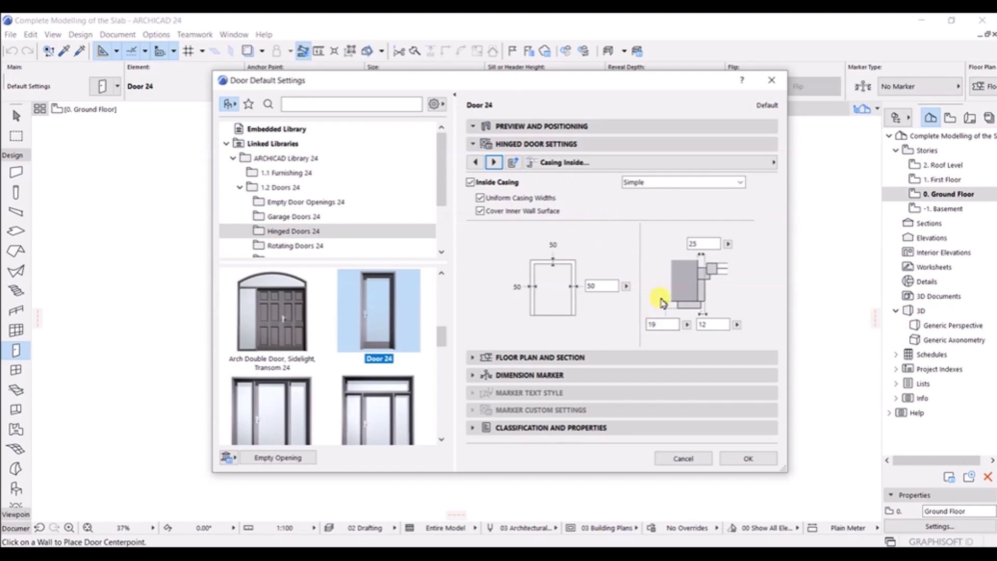
pyautogui.click(494, 162)
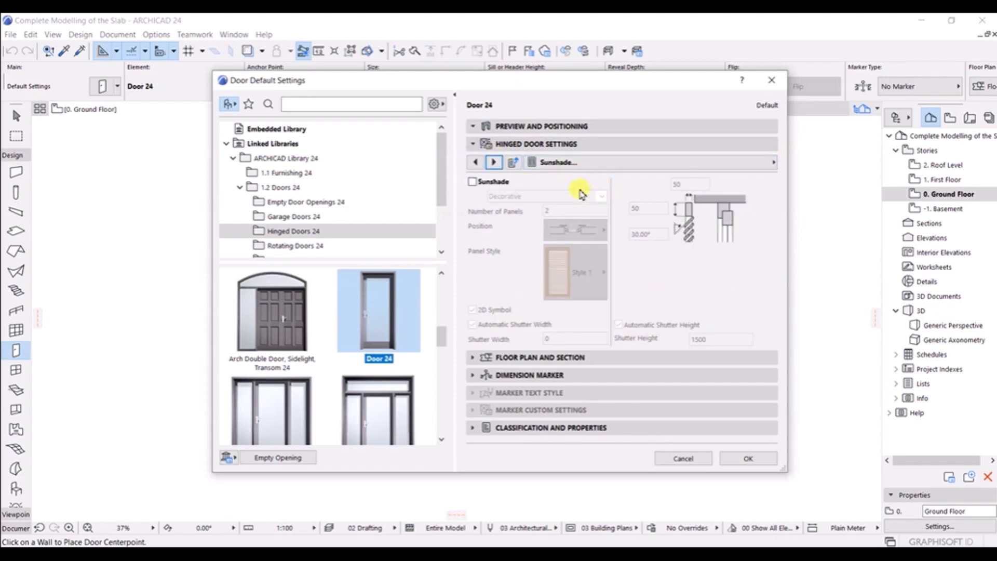
pyautogui.click(472, 181)
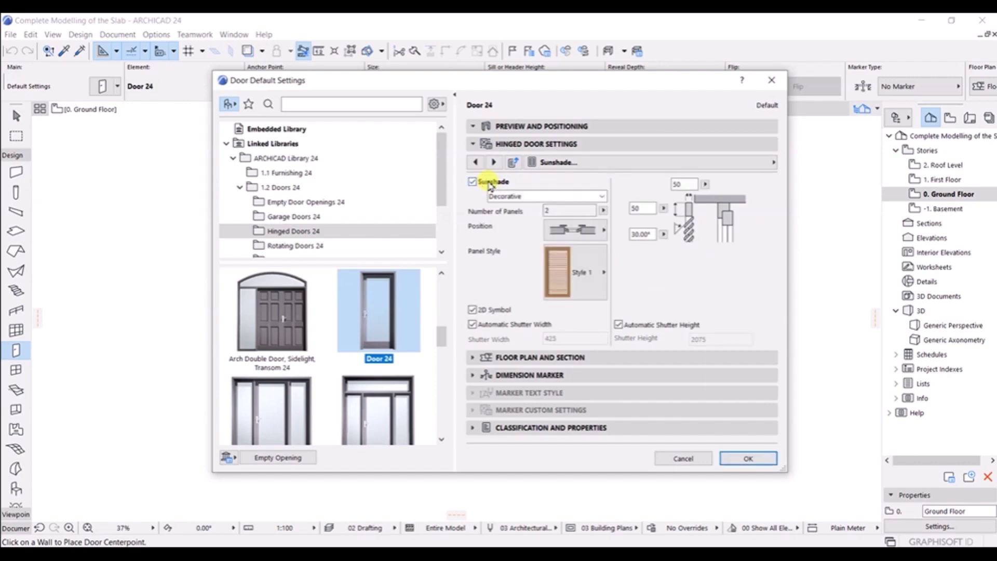
pyautogui.click(547, 196)
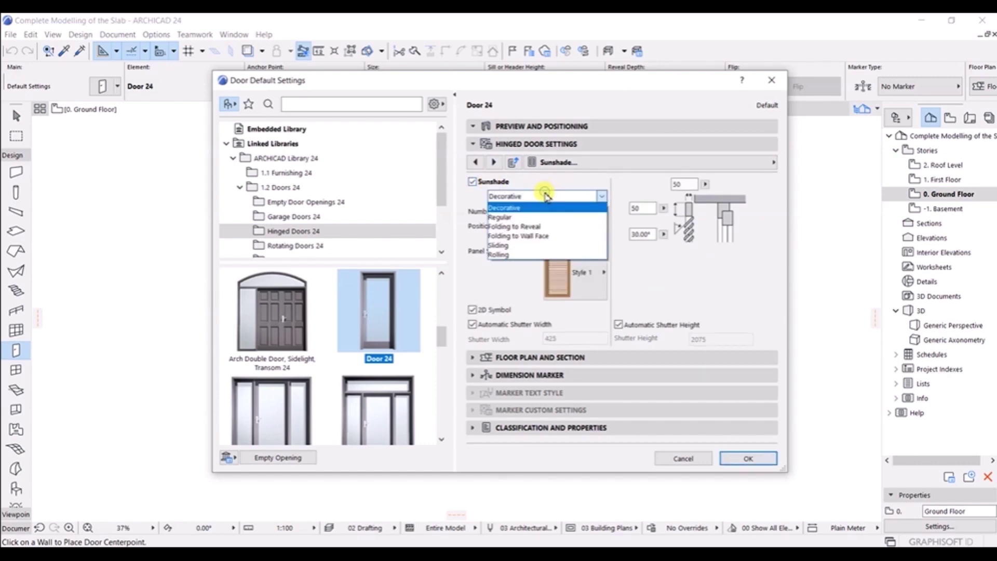
pyautogui.click(535, 218)
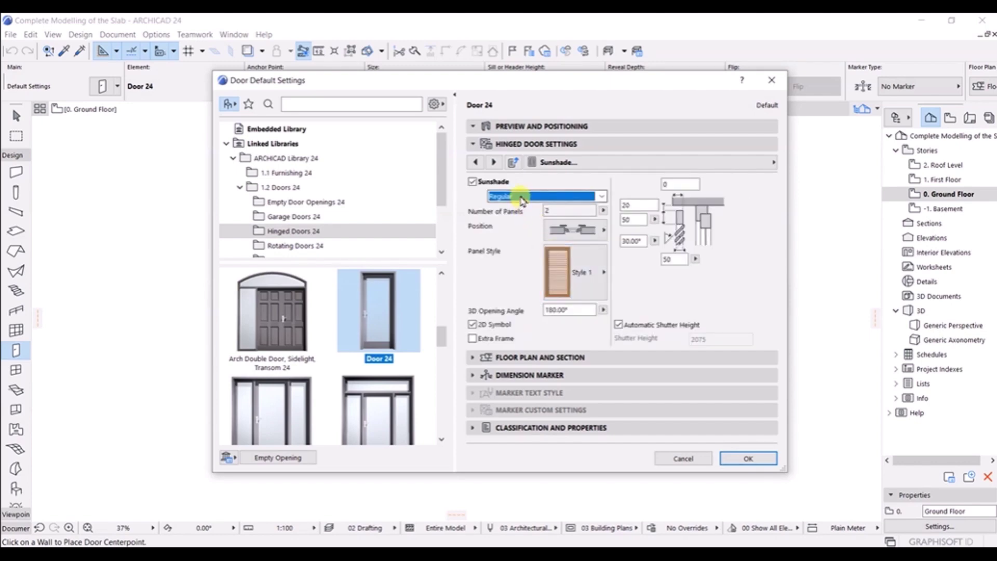
pyautogui.click(522, 197)
pyautogui.click(507, 231)
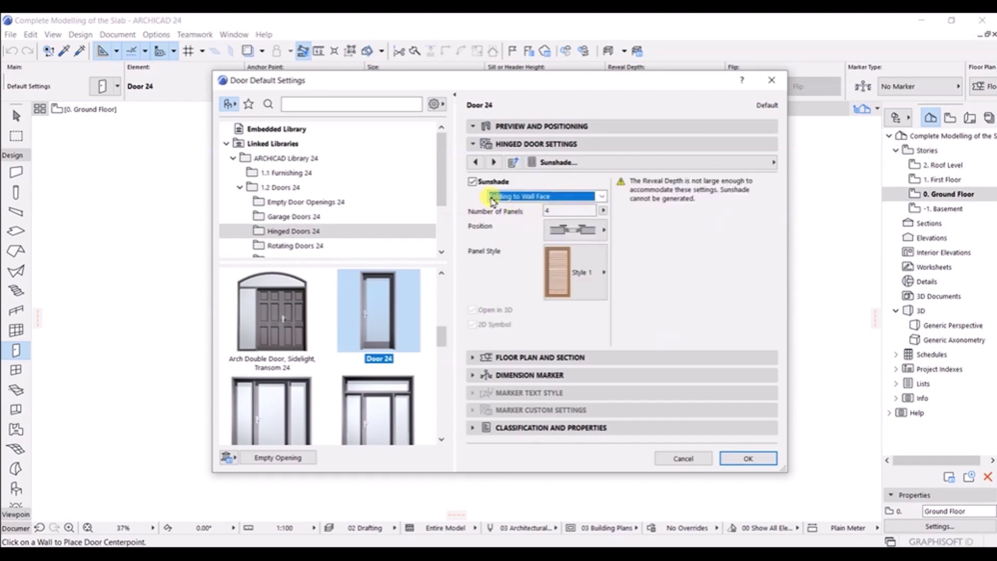
pyautogui.click(476, 186)
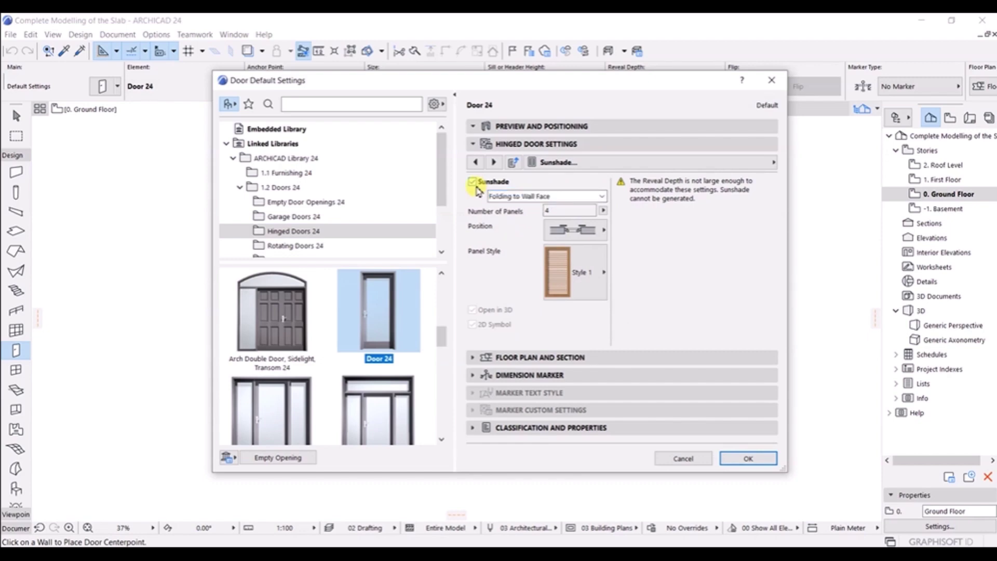
pyautogui.click(494, 163)
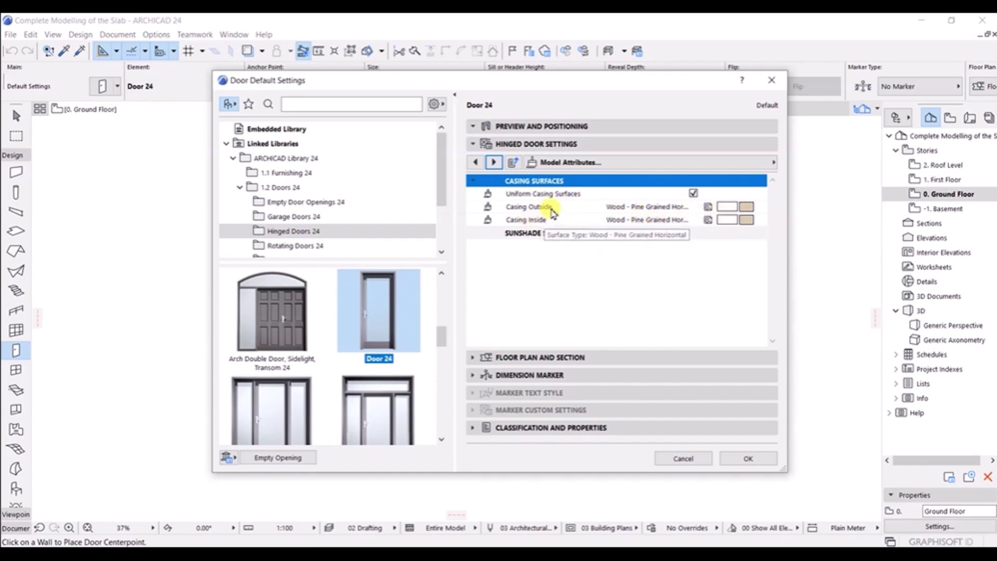
pyautogui.click(745, 208)
pyautogui.click(745, 209)
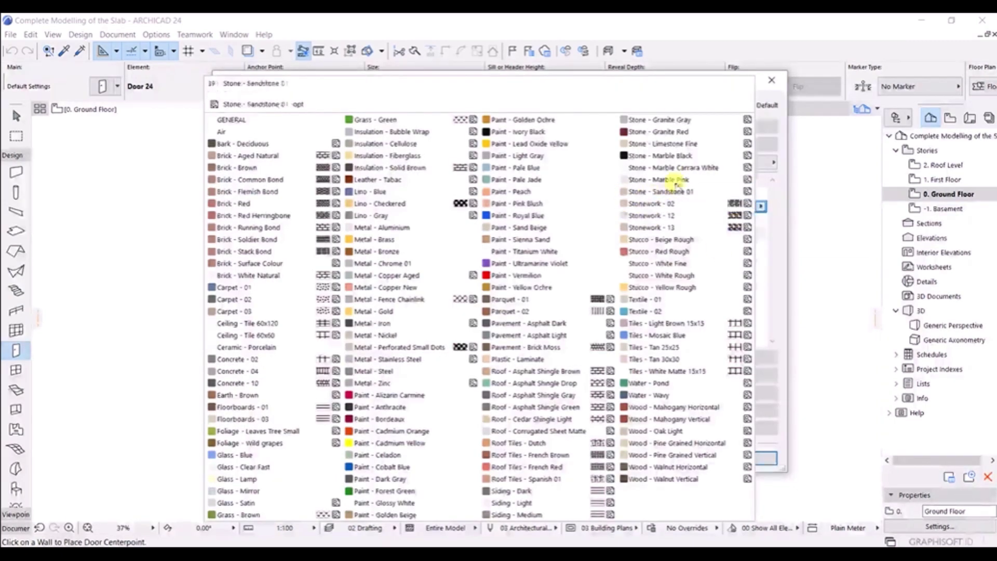
pyautogui.click(804, 155)
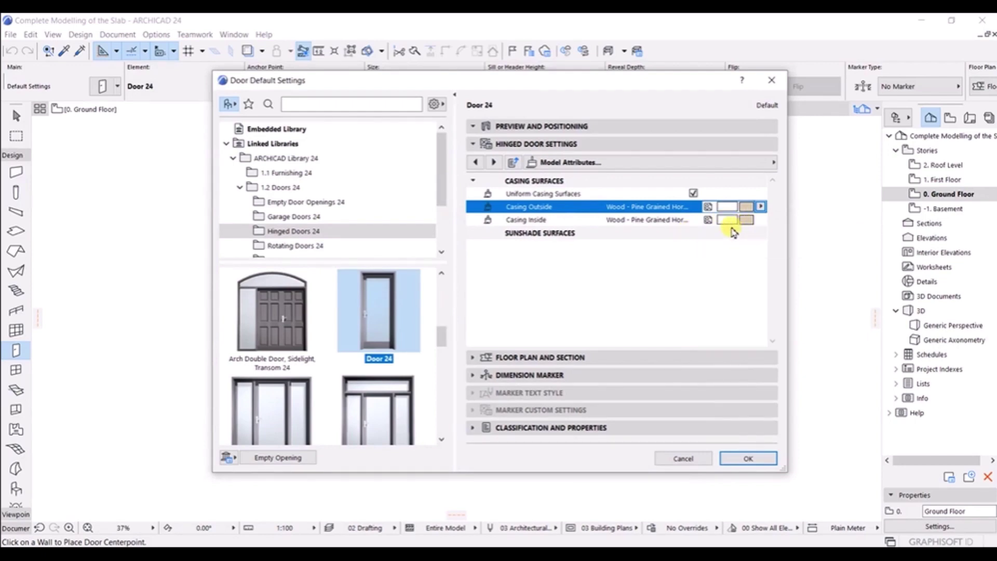
pyautogui.click(493, 162)
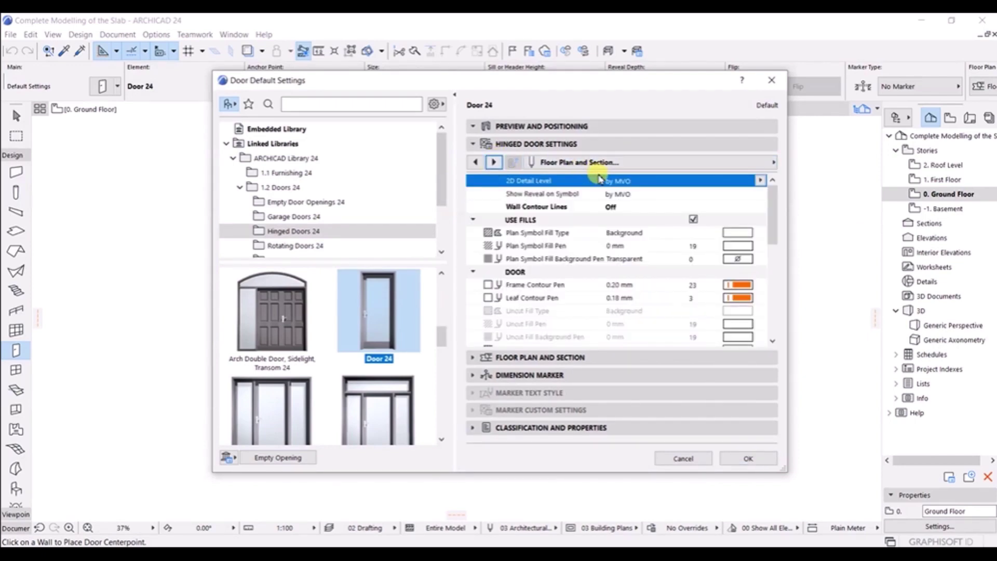
pyautogui.moveTo(772, 198)
pyautogui.mouseDown()
pyautogui.moveTo(777, 270)
pyautogui.moveTo(777, 202)
pyautogui.mouseUp()
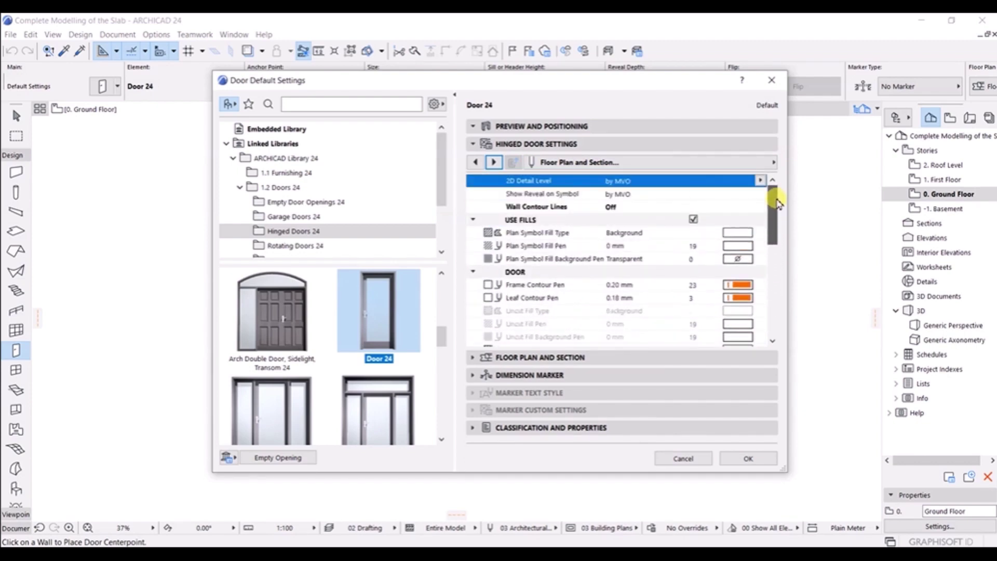
pyautogui.click(499, 163)
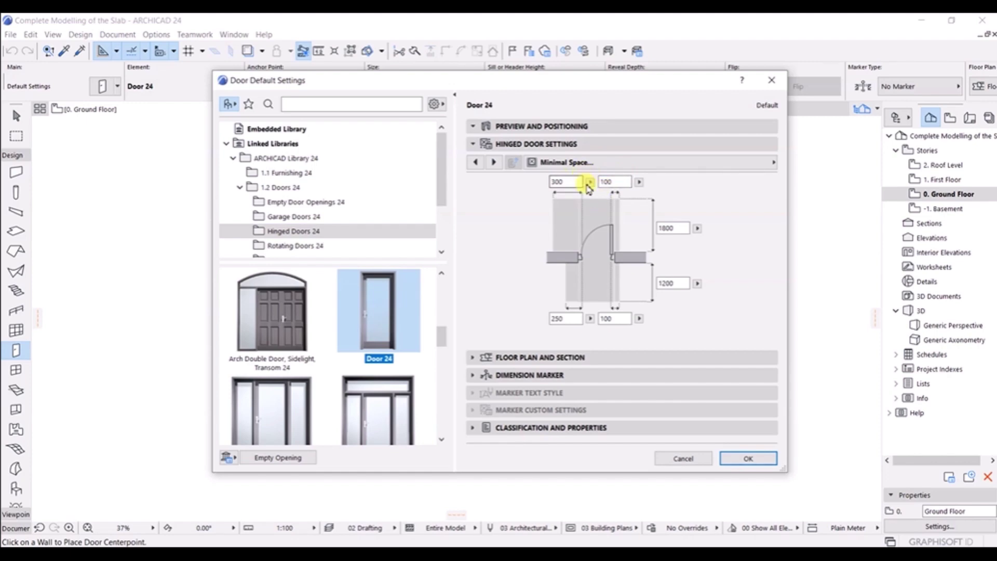
pyautogui.click(493, 163)
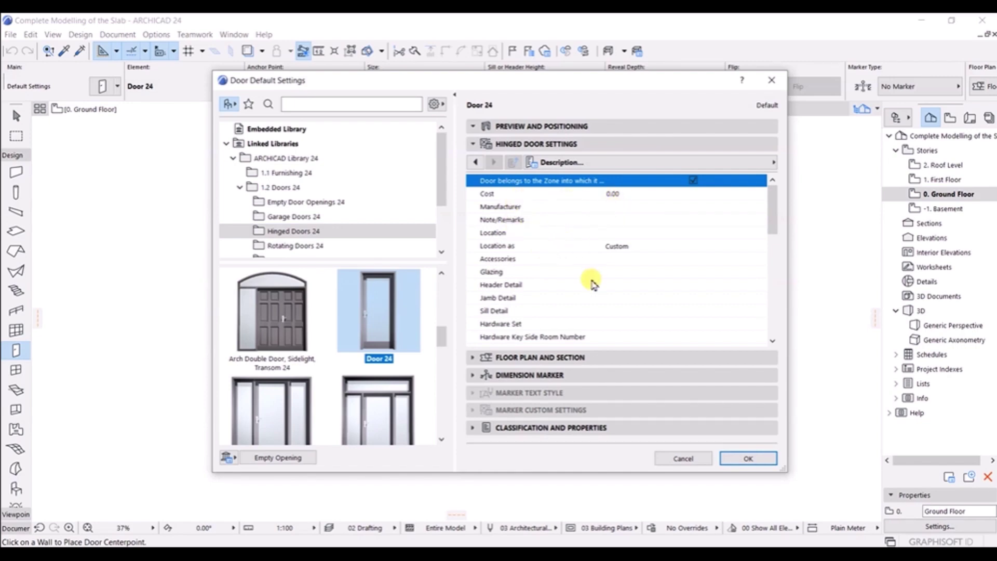
pyautogui.scroll(-2, 590, 280)
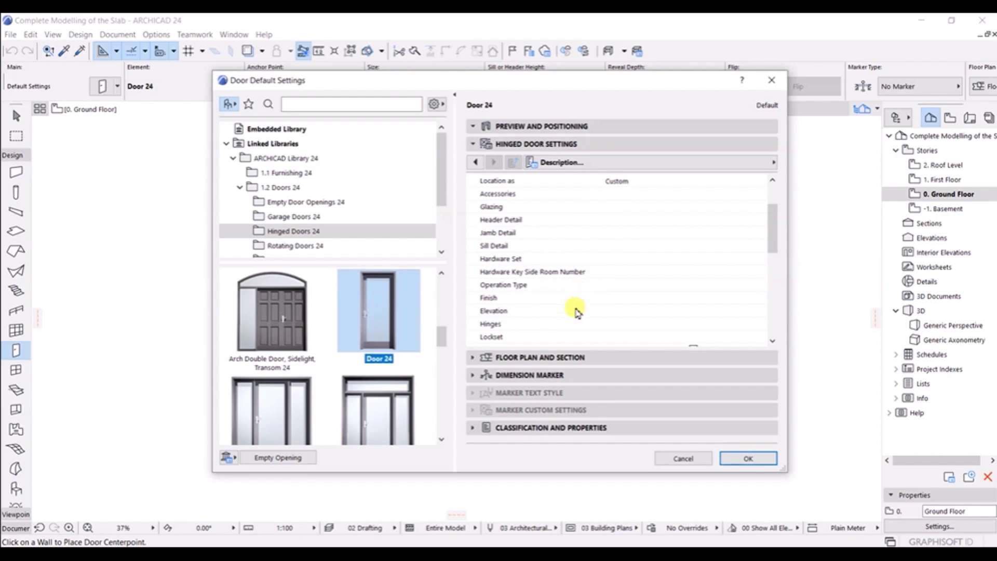
pyautogui.scroll(2, 571, 296)
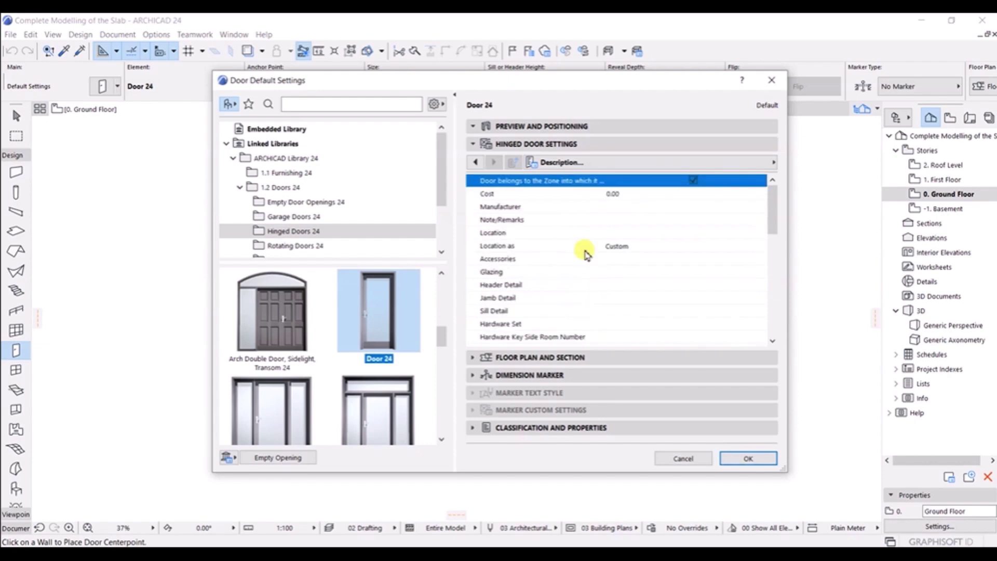
pyautogui.click(763, 171)
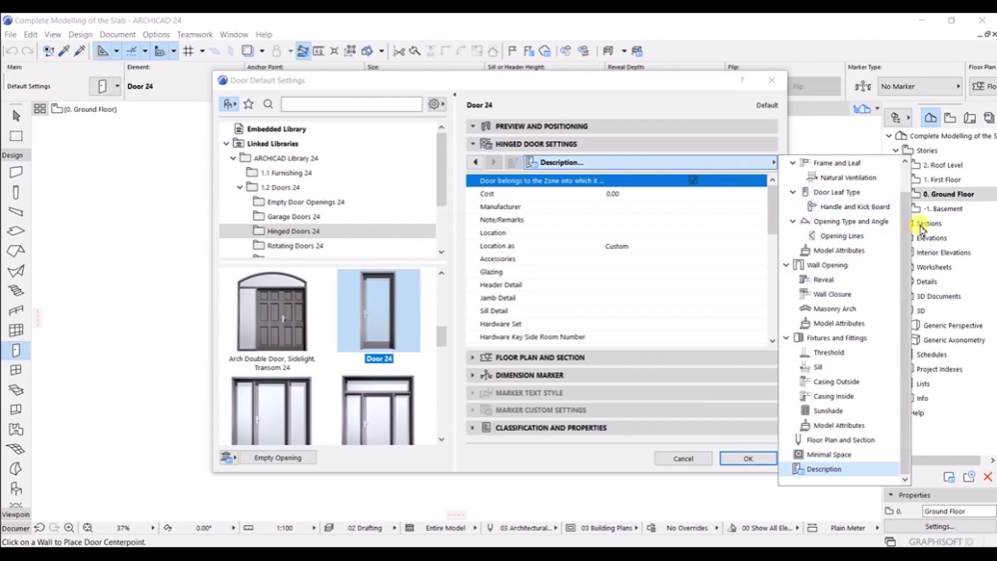
pyautogui.moveTo(908, 208); pyautogui.dragTo(906, 180)
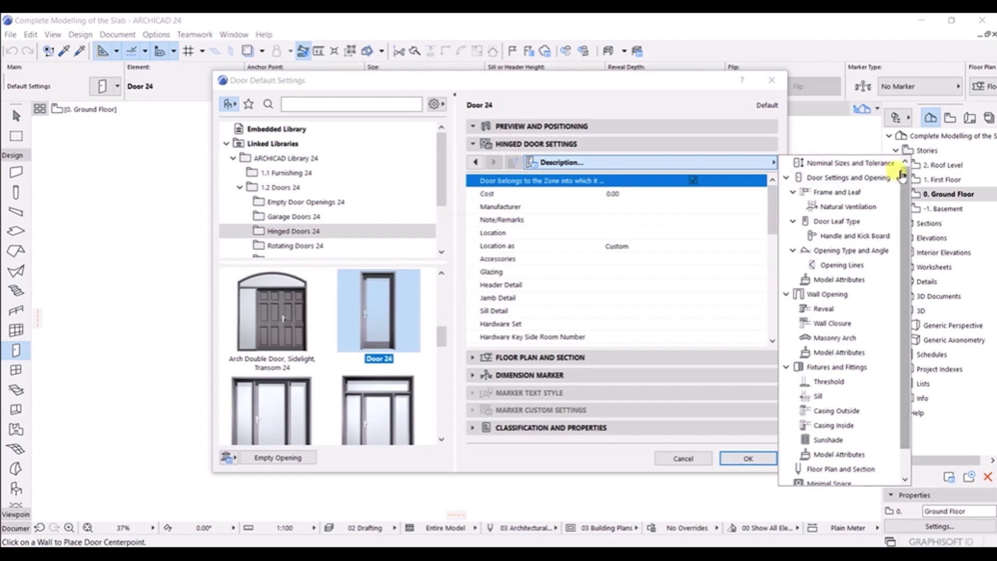
pyautogui.scroll(-1, 901, 182)
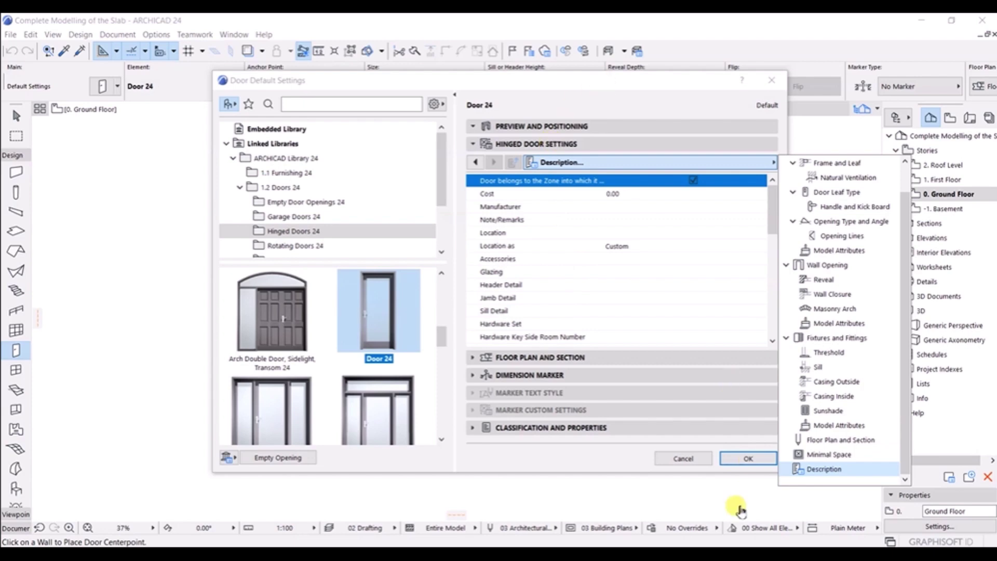
pyautogui.click(748, 461)
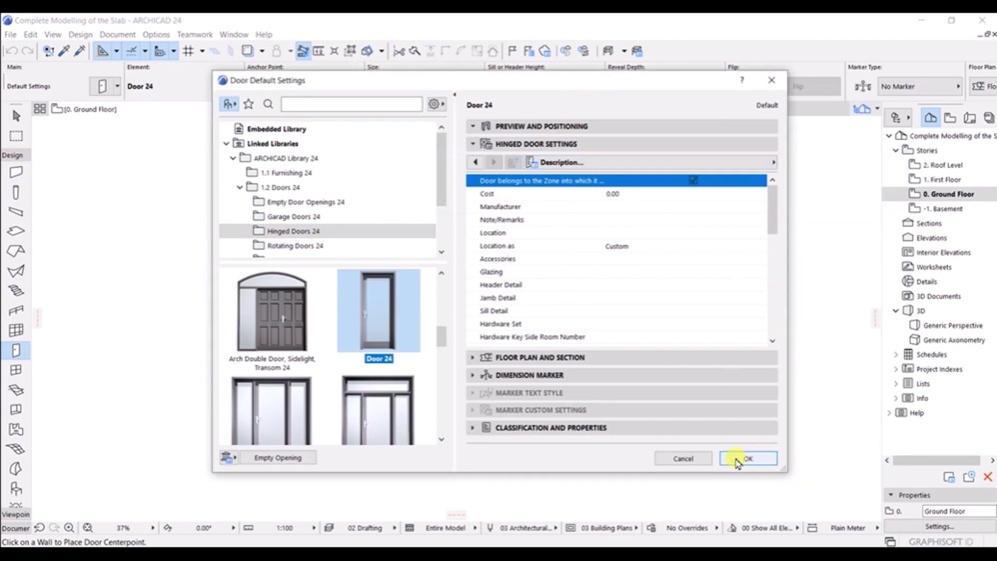
# - Confirm the Door 24 defaults with OK and open the Window 24 default settings
pyautogui.click(733, 463)
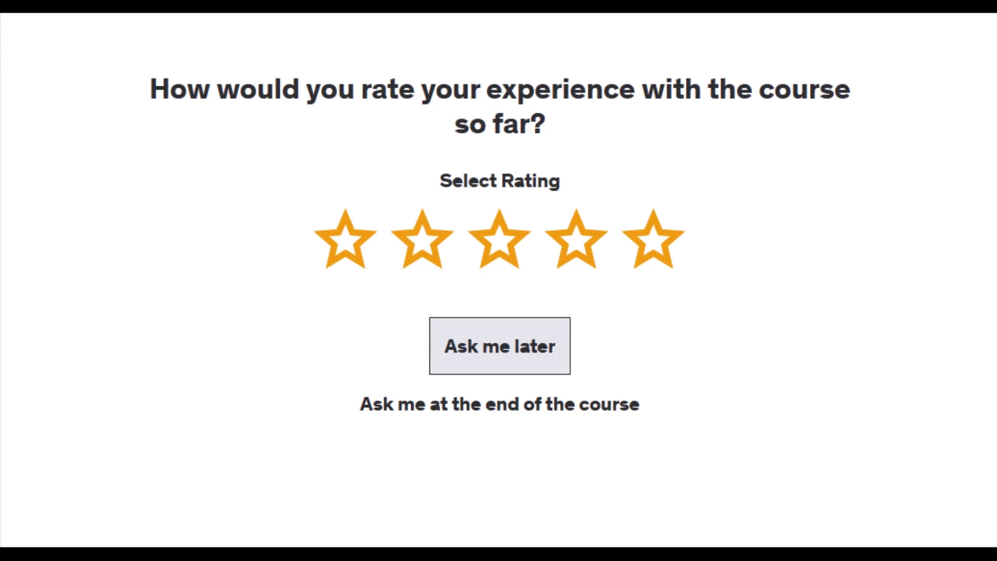
pyautogui.press('Return')
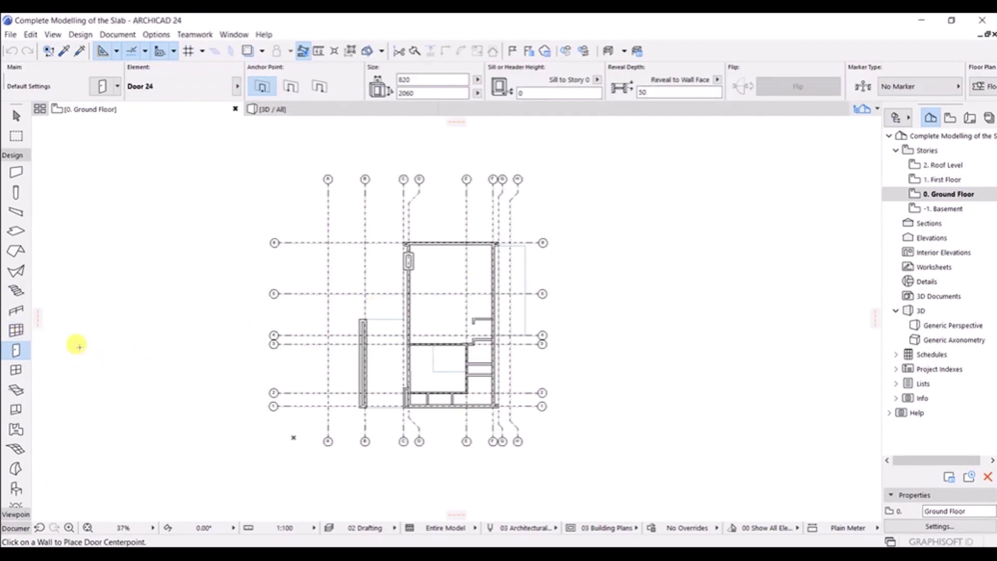
pyautogui.click(15, 370)
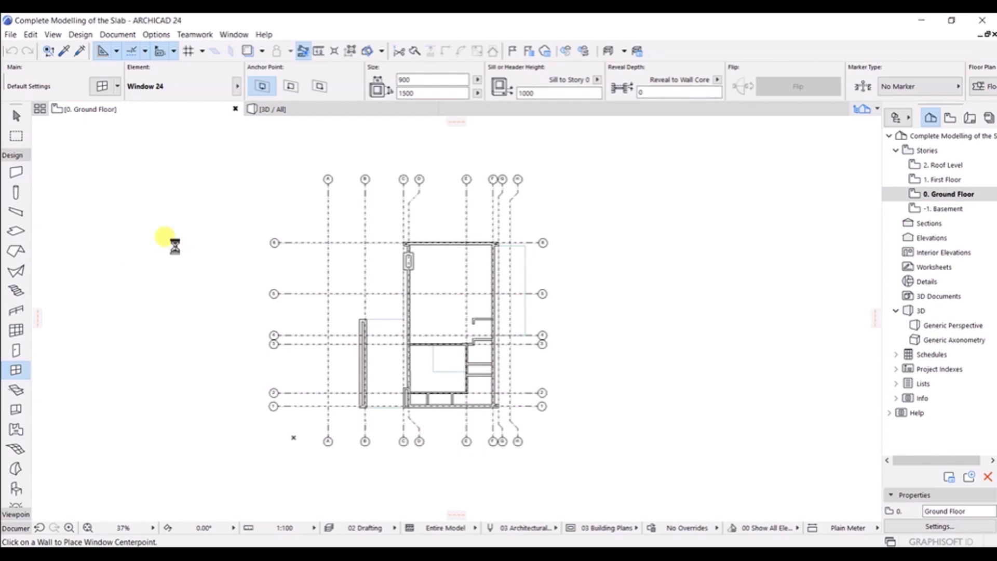
pyautogui.hotkey('ctrl', 't')
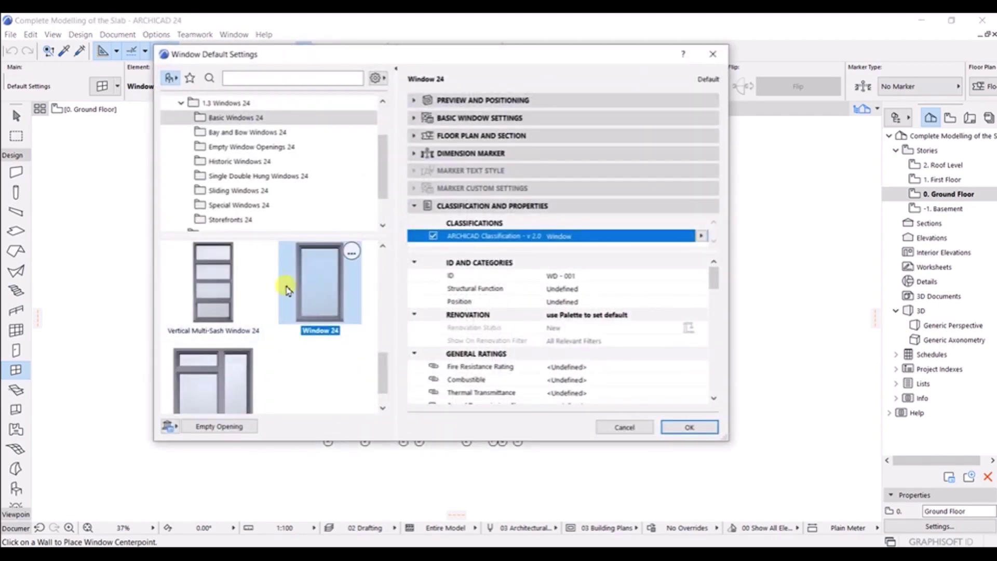
# - Preview Window 24 in plan, 3D and front elevation, then collapse Preview and Positioning
pyautogui.click(414, 100)
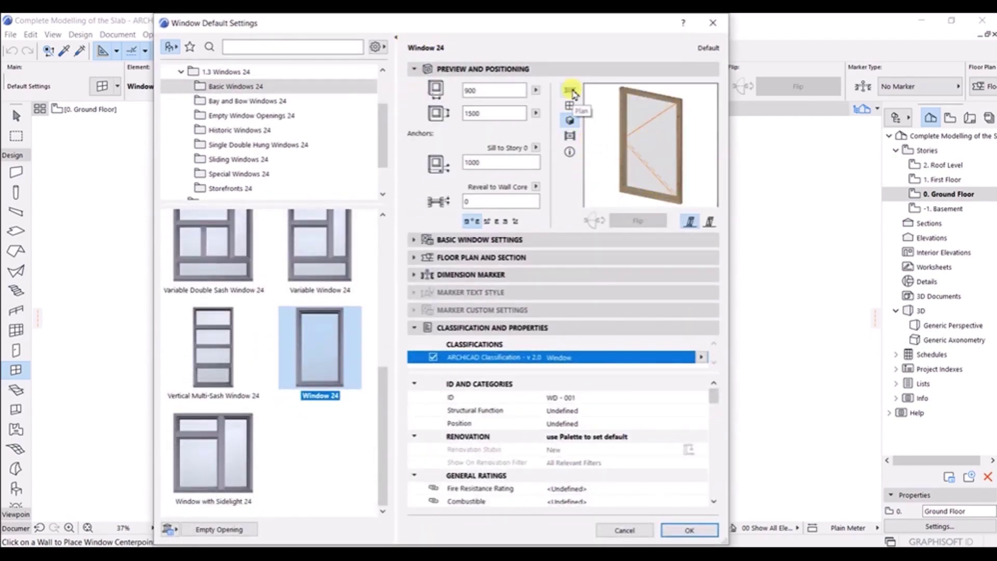
pyautogui.click(571, 106)
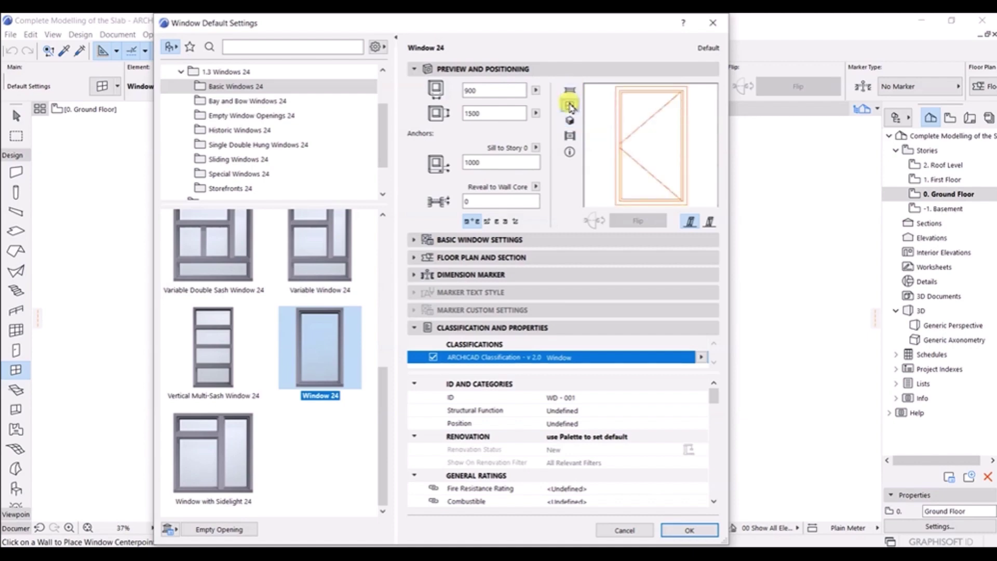
pyautogui.click(569, 120)
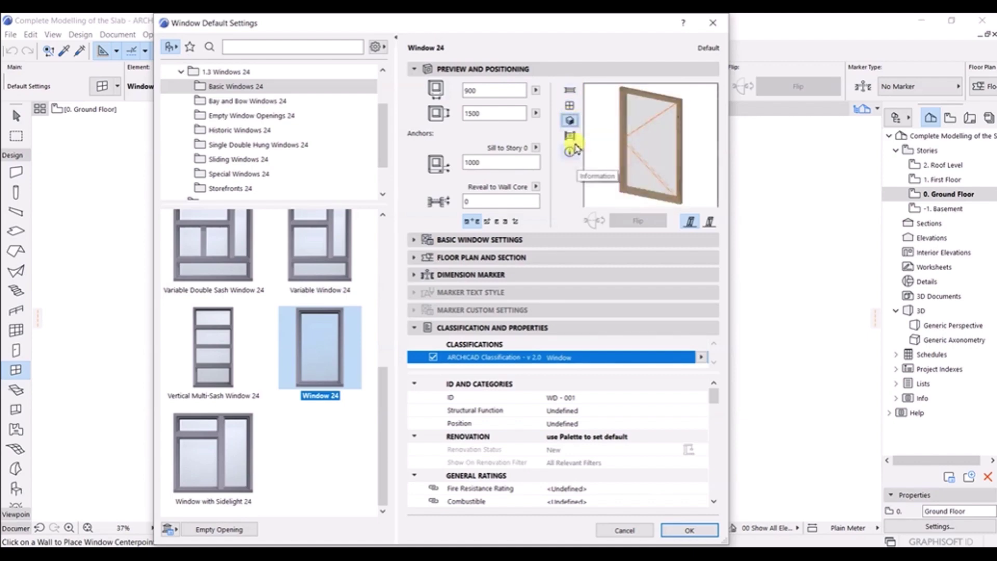
pyautogui.click(570, 136)
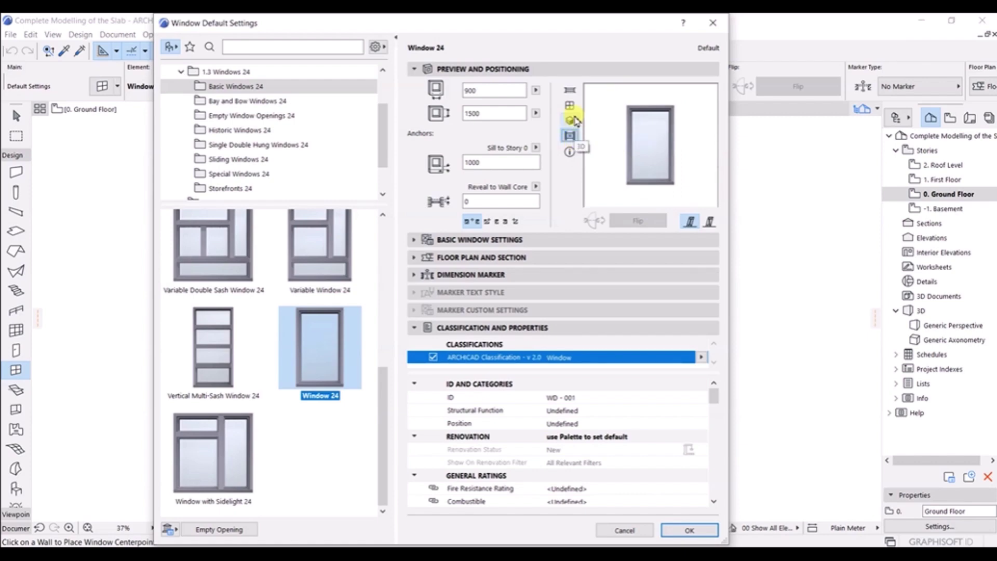
pyautogui.click(570, 120)
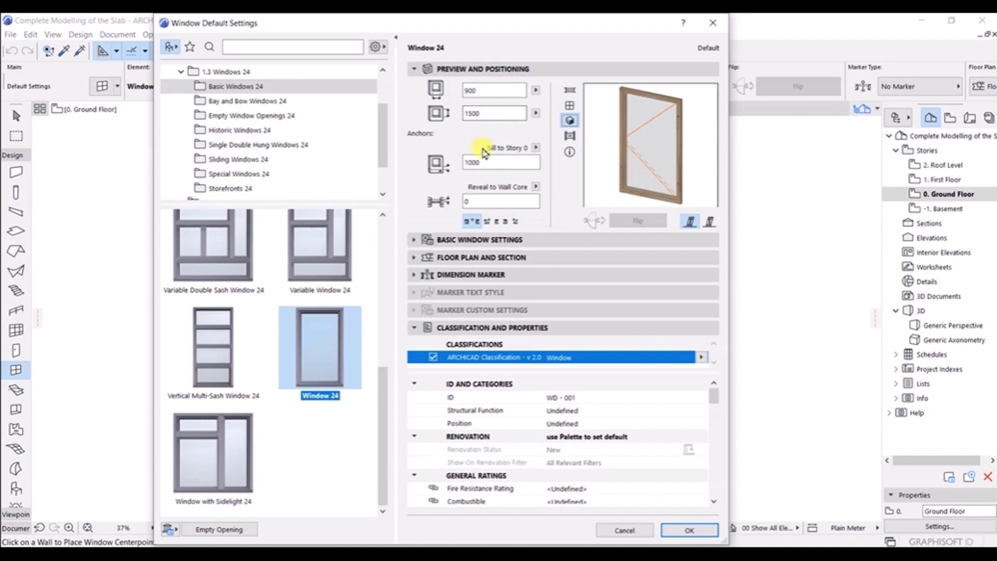
pyautogui.click(416, 69)
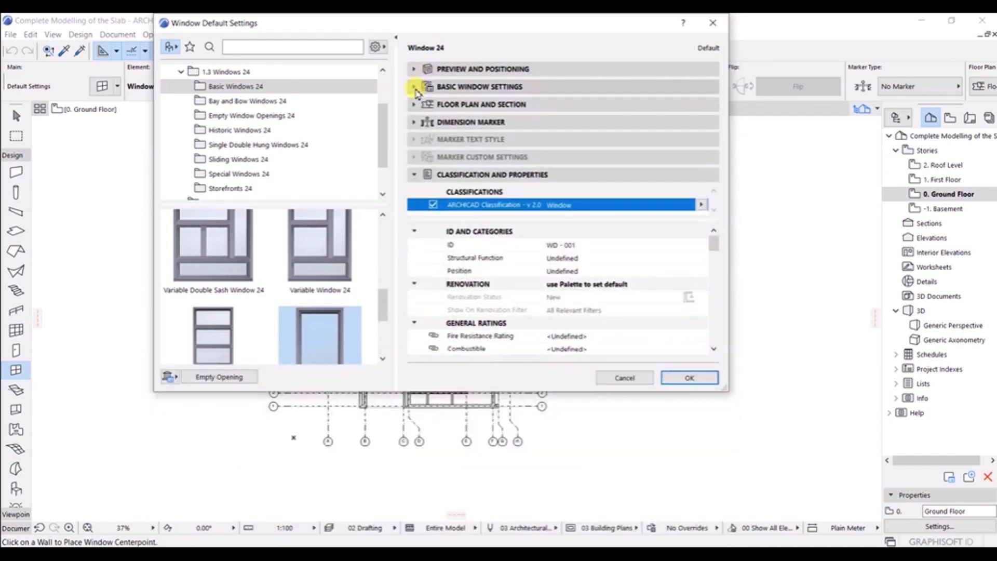
# - Expand Basic Window Settings and browse the Frame and Sash and Nominal Sizes and Tolerance pages
pyautogui.click(414, 87)
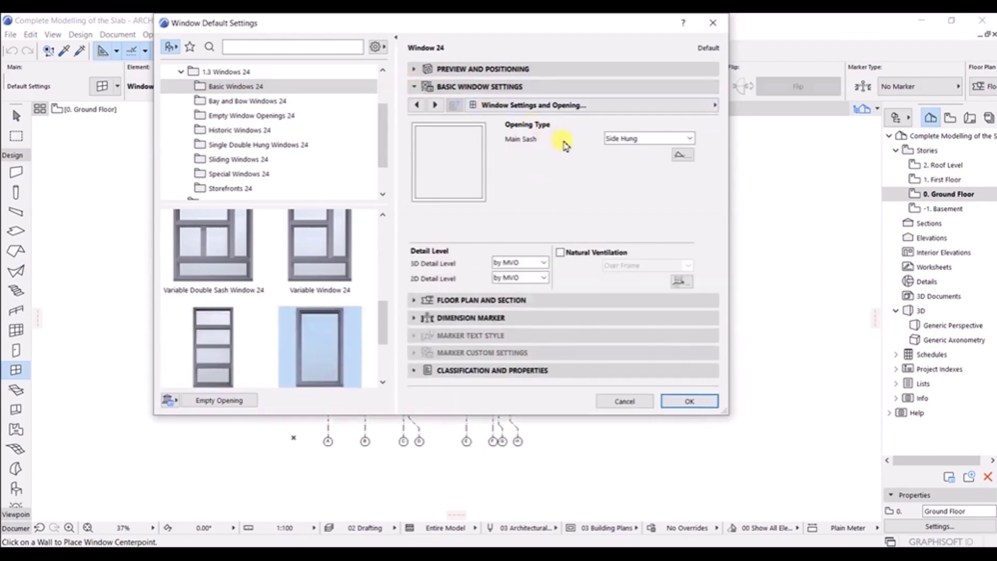
pyautogui.click(712, 104)
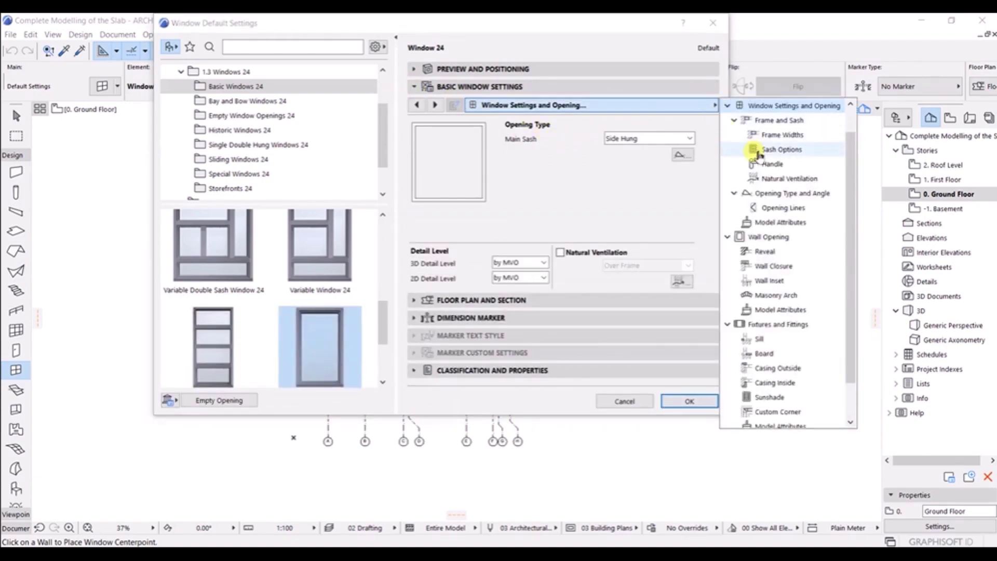
pyautogui.scroll(-1, 763, 161)
pyautogui.scroll(2, 778, 181)
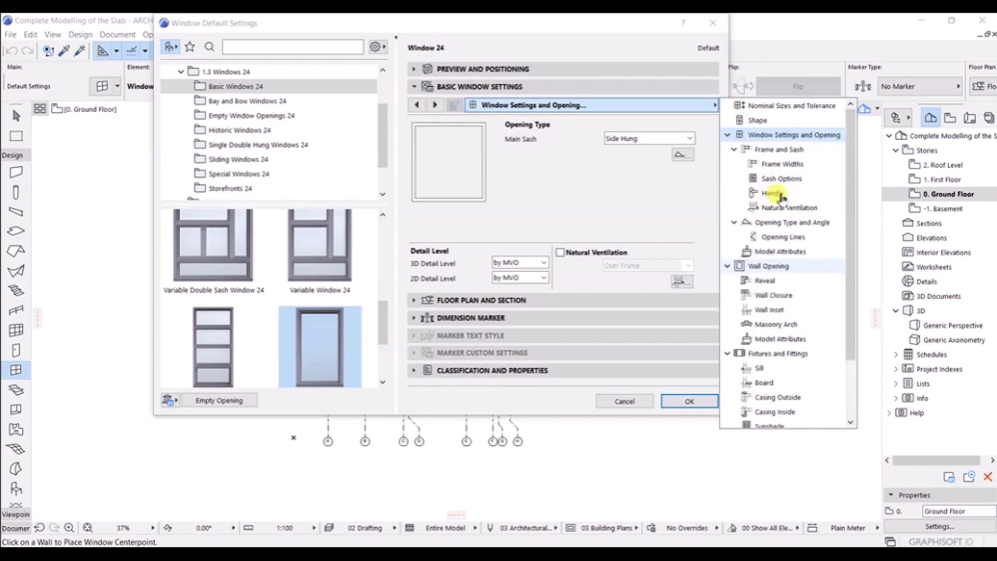
pyautogui.click(670, 109)
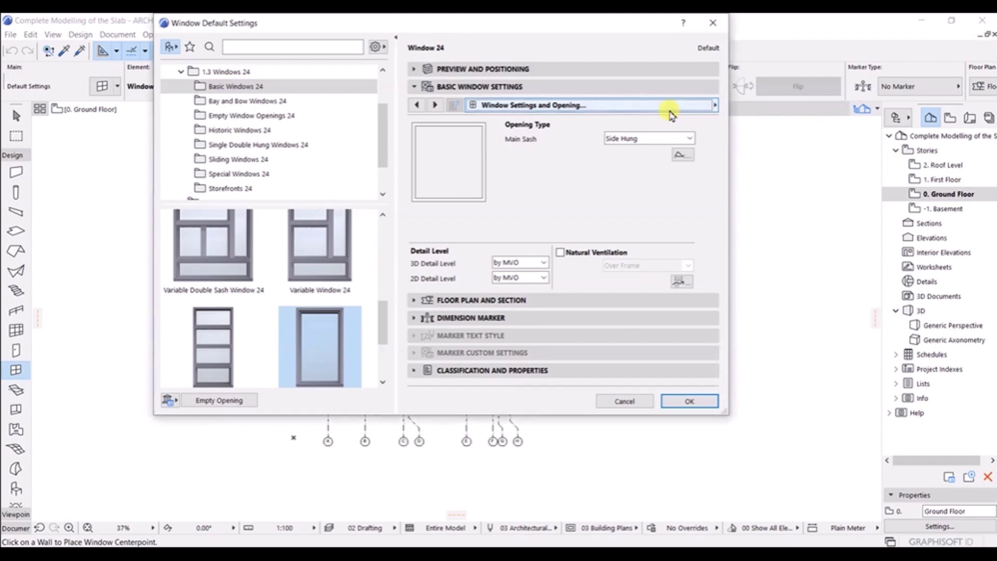
pyautogui.click(436, 105)
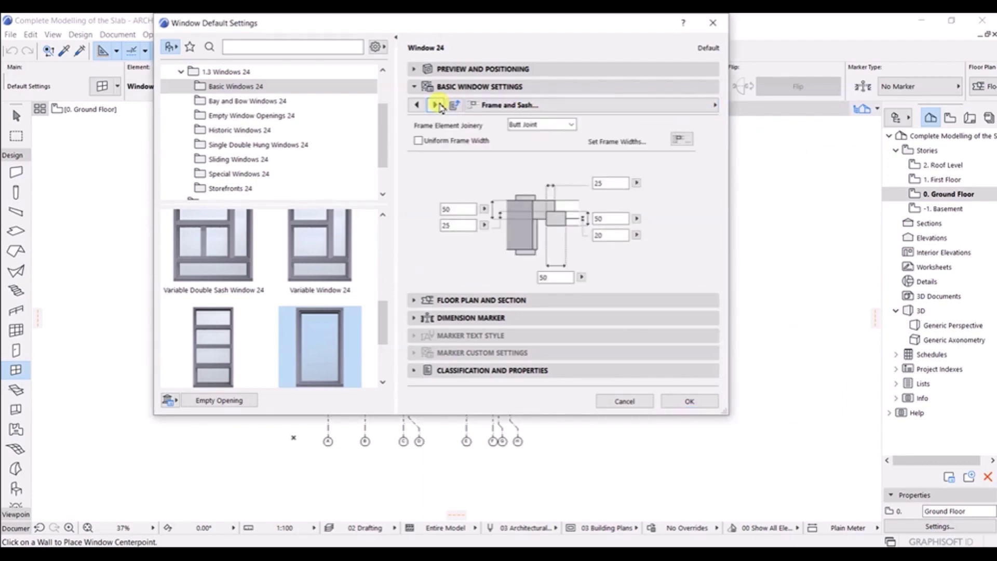
pyautogui.click(646, 111)
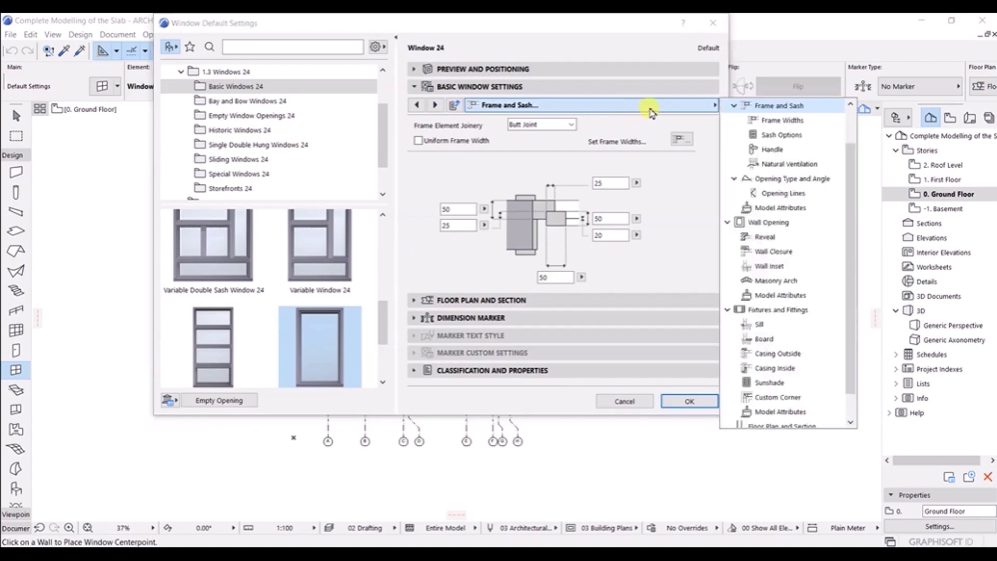
pyautogui.scroll(1, 758, 121)
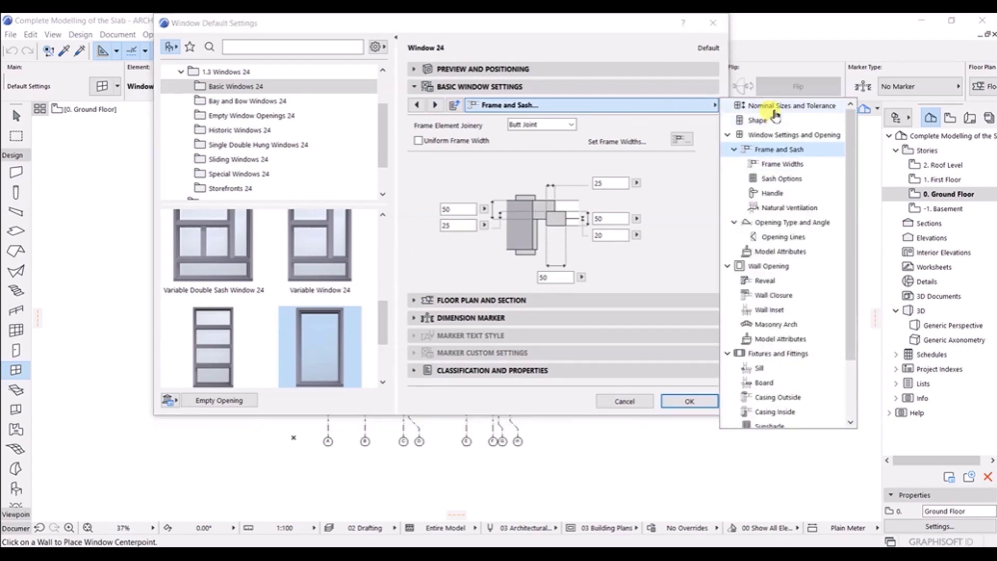
pyautogui.click(774, 107)
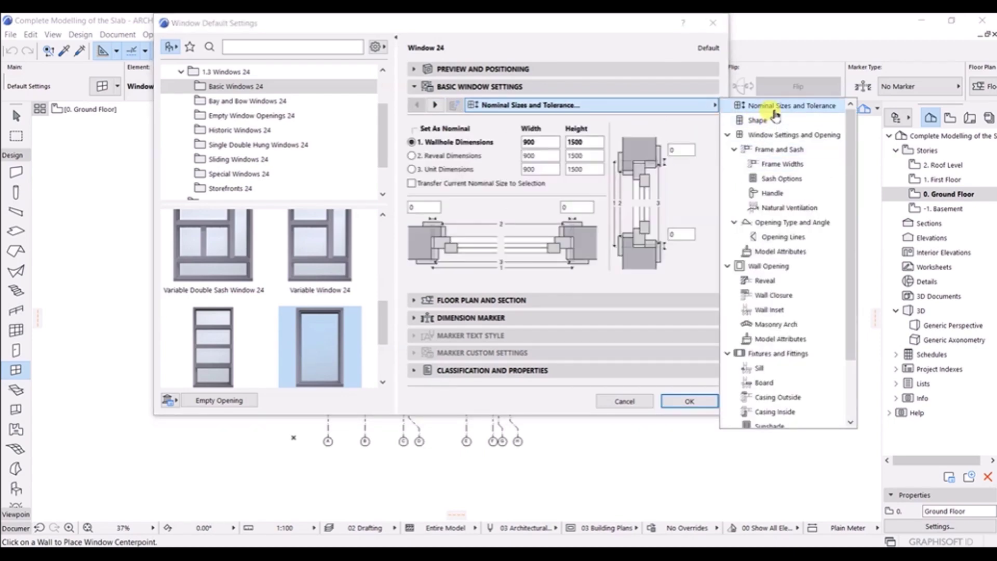
# - On the Shape page, toggle upper and lower transoms on then off, returning to Settings and Opening
pyautogui.click(436, 106)
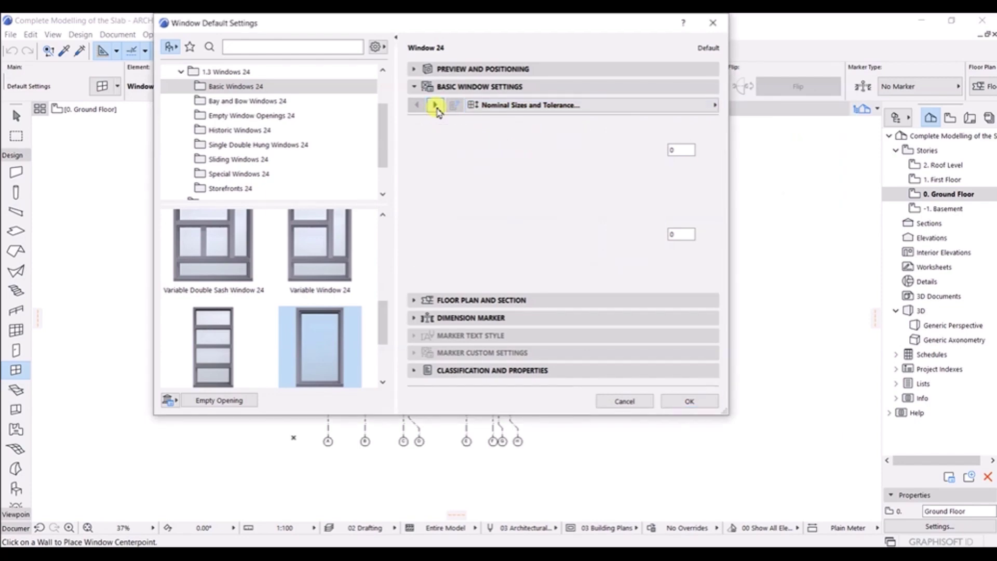
pyautogui.click(450, 125)
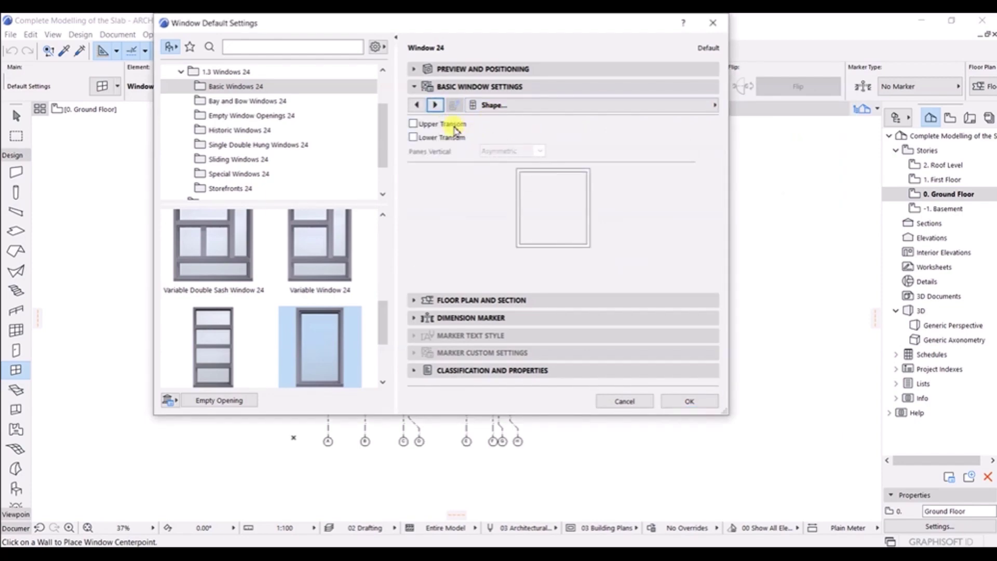
pyautogui.click(450, 137)
pyautogui.click(446, 123)
pyautogui.click(450, 137)
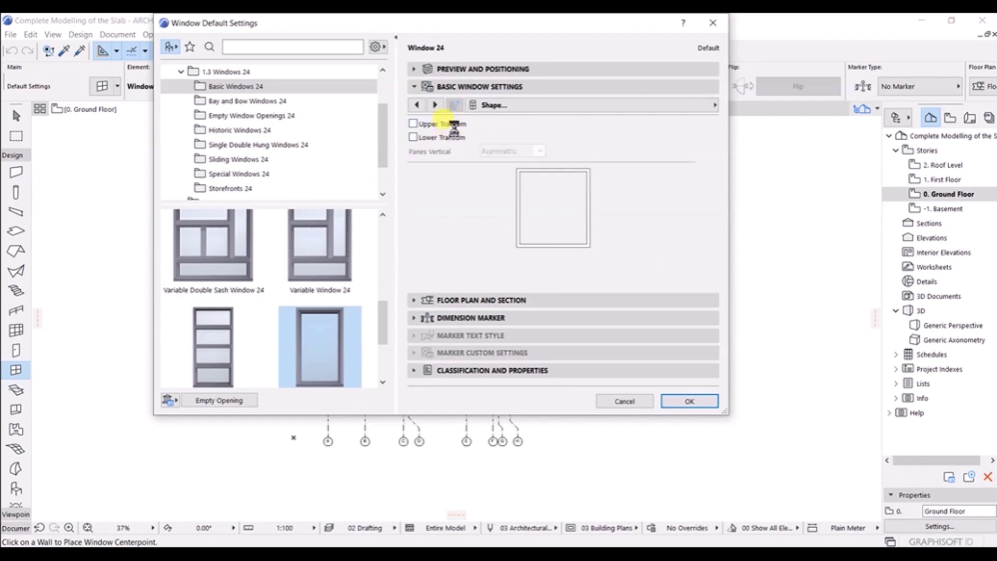
pyautogui.click(435, 105)
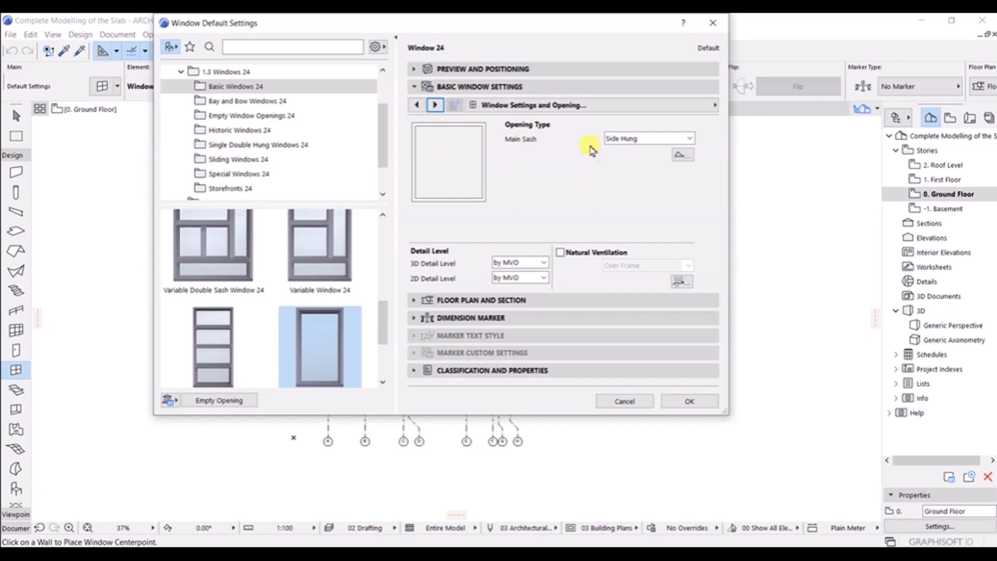
# - Set Window 24's main sash to Side Hung after briefly trying Double Sliding Mirrored
pyautogui.click(649, 142)
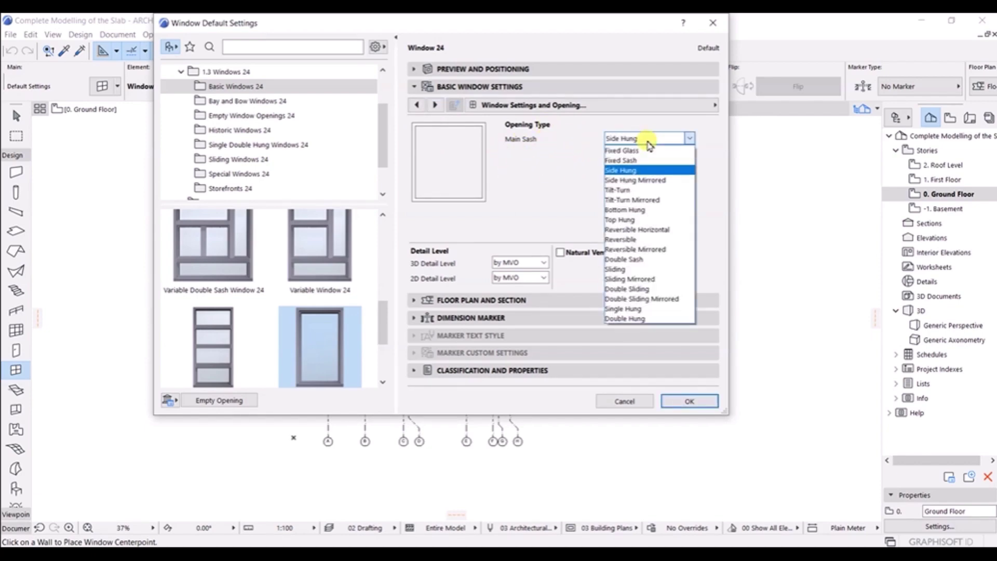
pyautogui.click(636, 304)
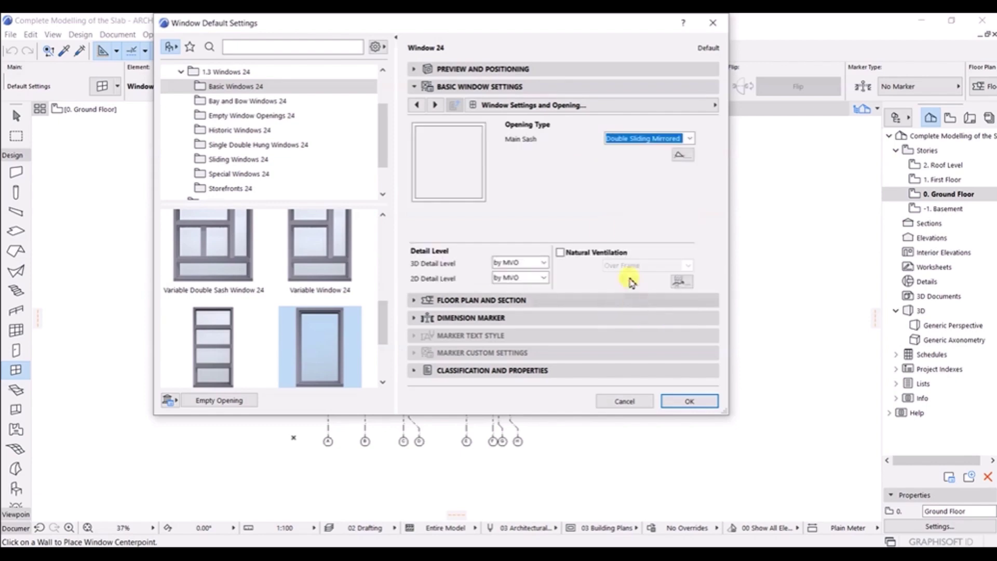
pyautogui.click(445, 70)
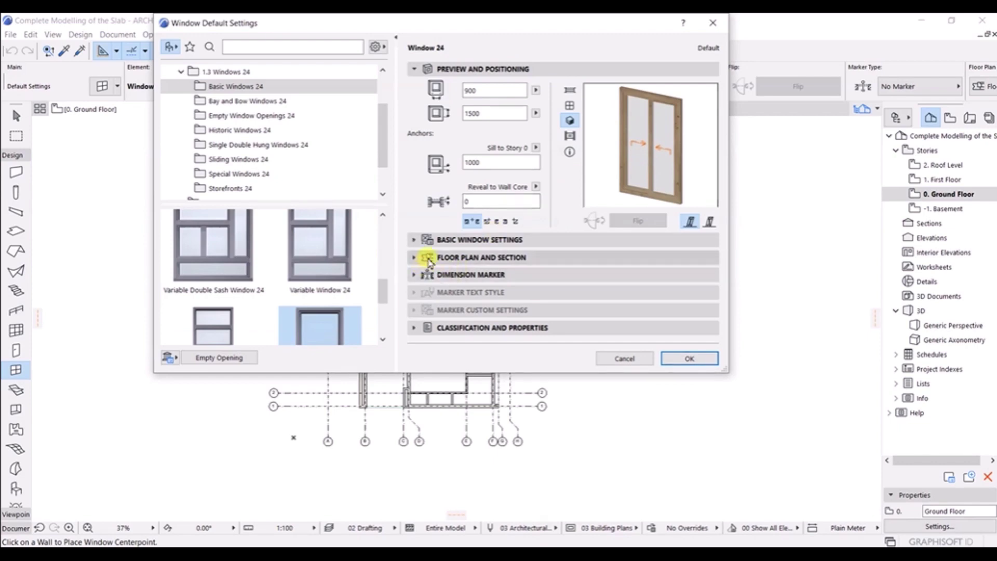
pyautogui.click(419, 241)
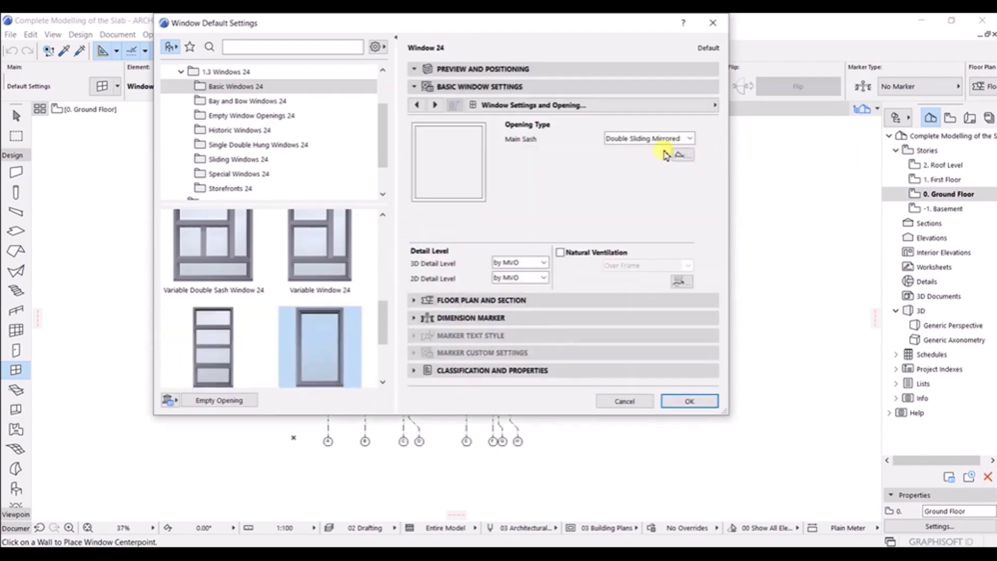
pyautogui.click(617, 141)
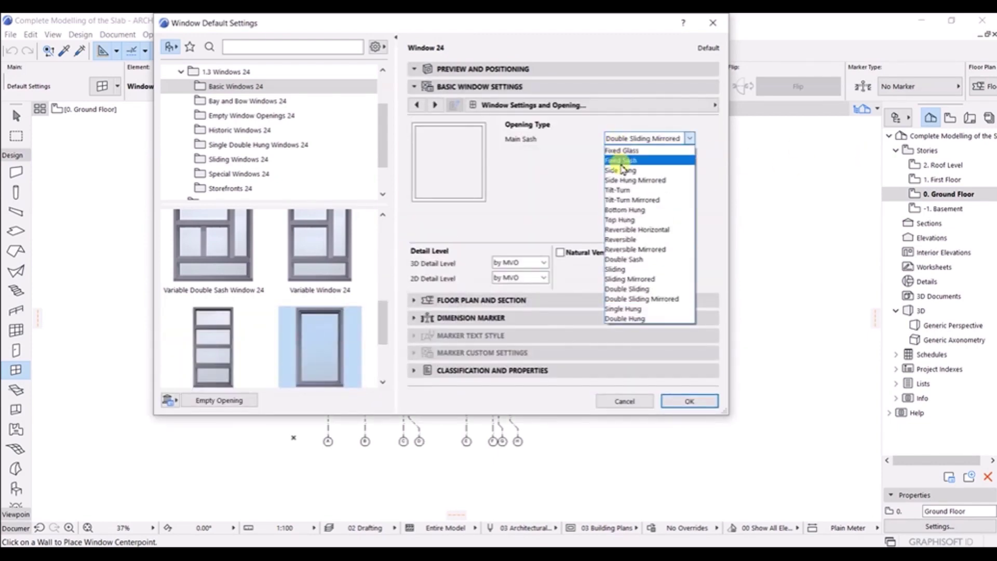
pyautogui.click(621, 170)
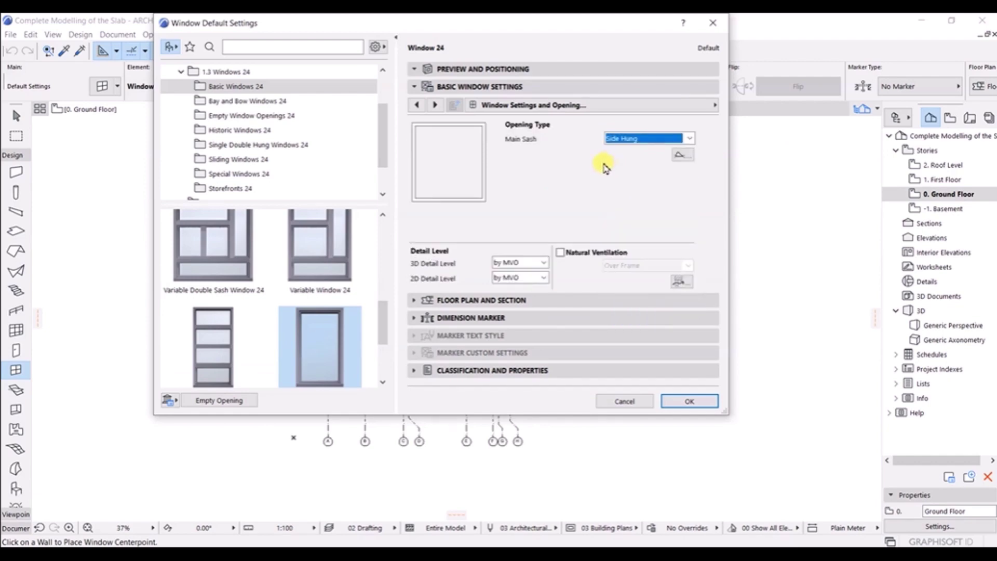
pyautogui.click(435, 104)
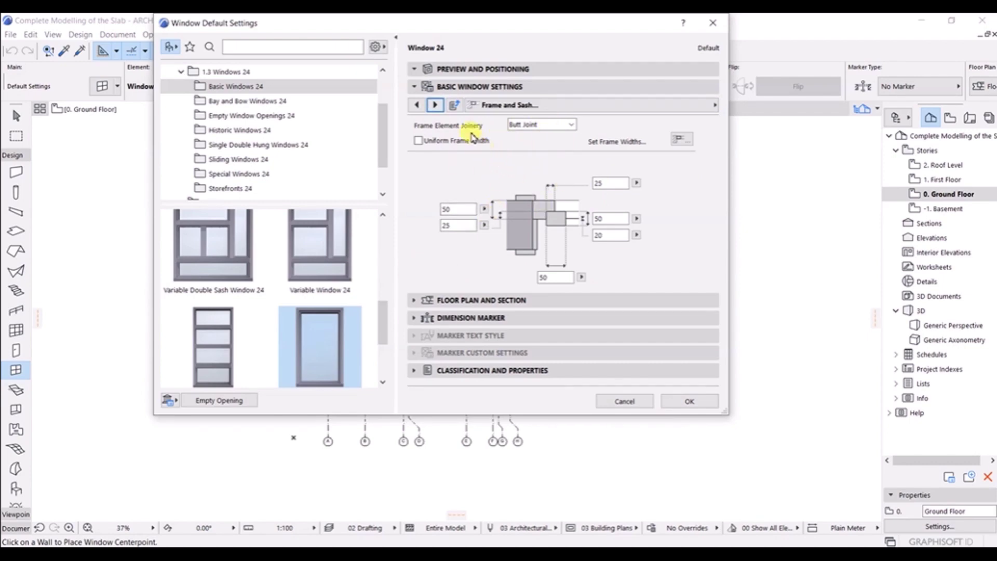
# - Leave frame widths non-uniform and keep No Grid as the sash type
pyautogui.click(435, 104)
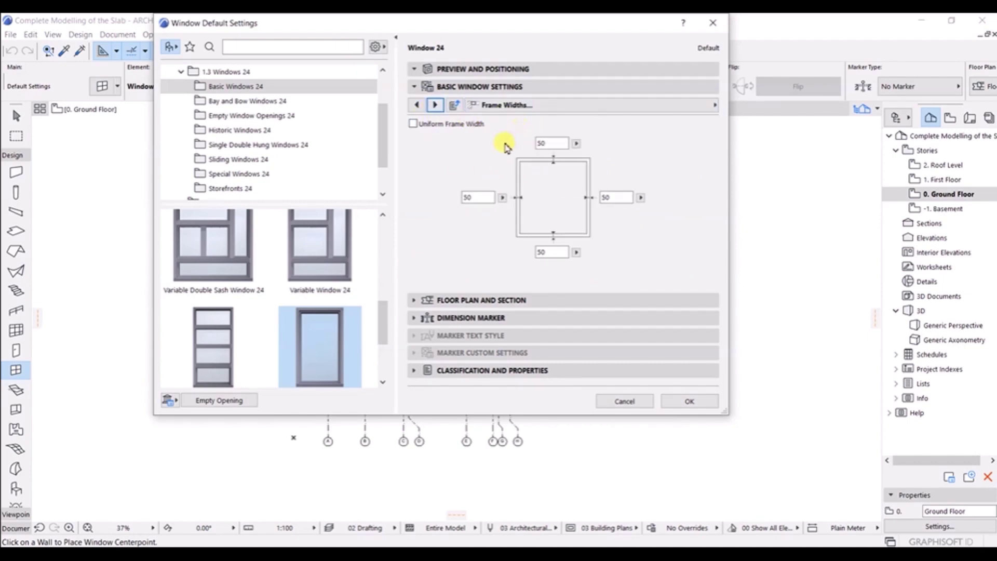
pyautogui.click(445, 127)
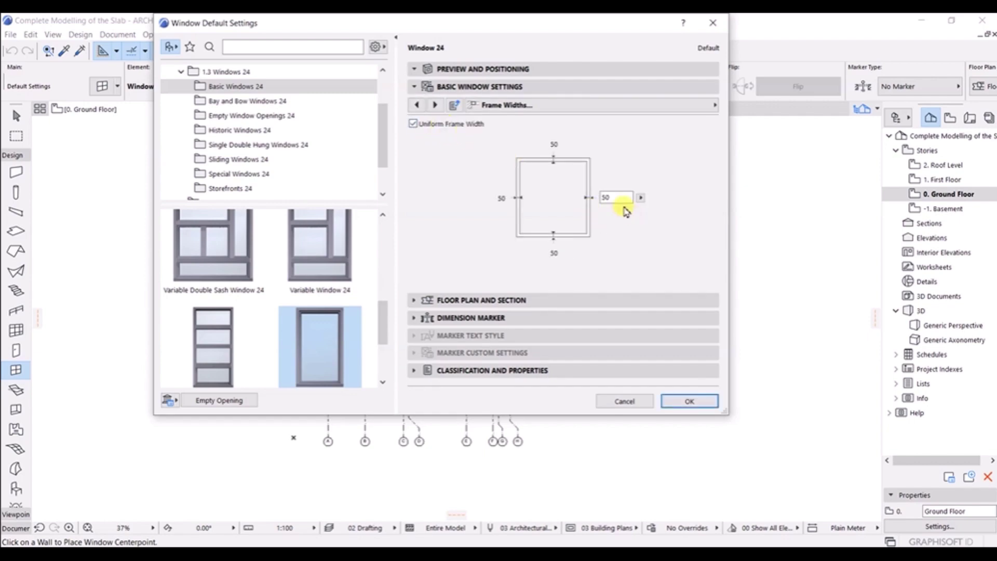
pyautogui.click(438, 126)
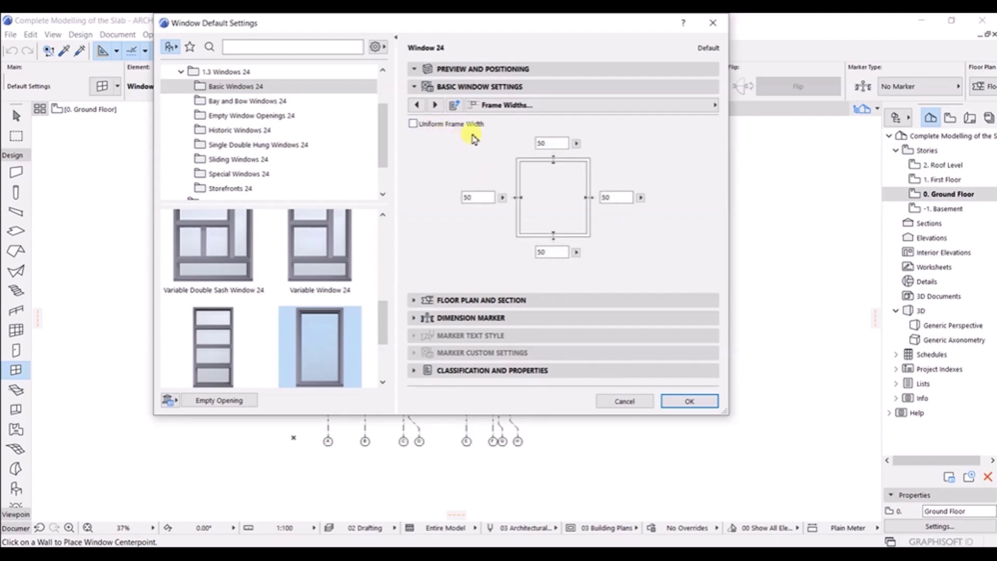
pyautogui.click(434, 105)
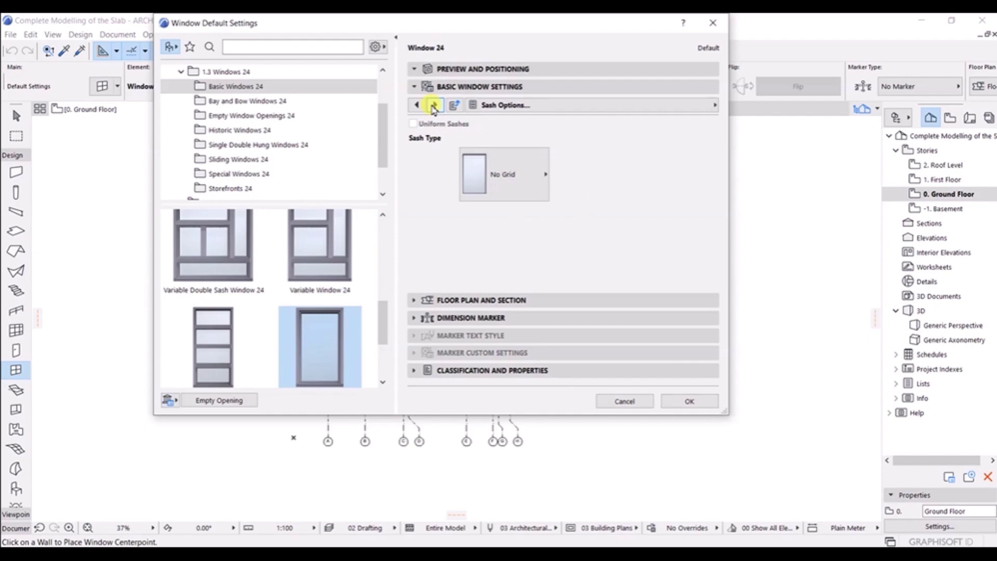
pyautogui.click(509, 178)
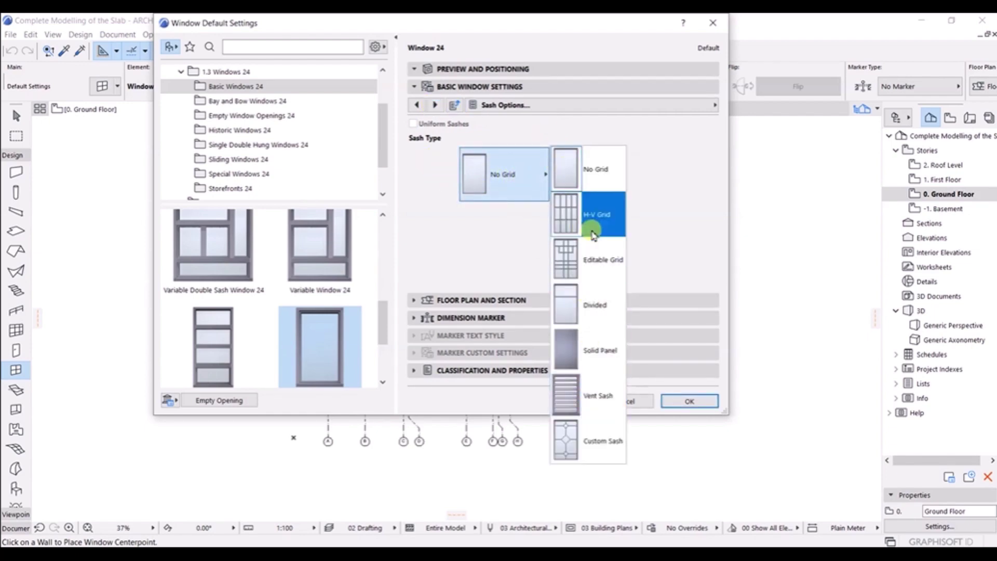
pyautogui.click(512, 180)
# - Leave the window without a handle or natural ventilation and reach Opening Type and Angle
pyautogui.click(434, 106)
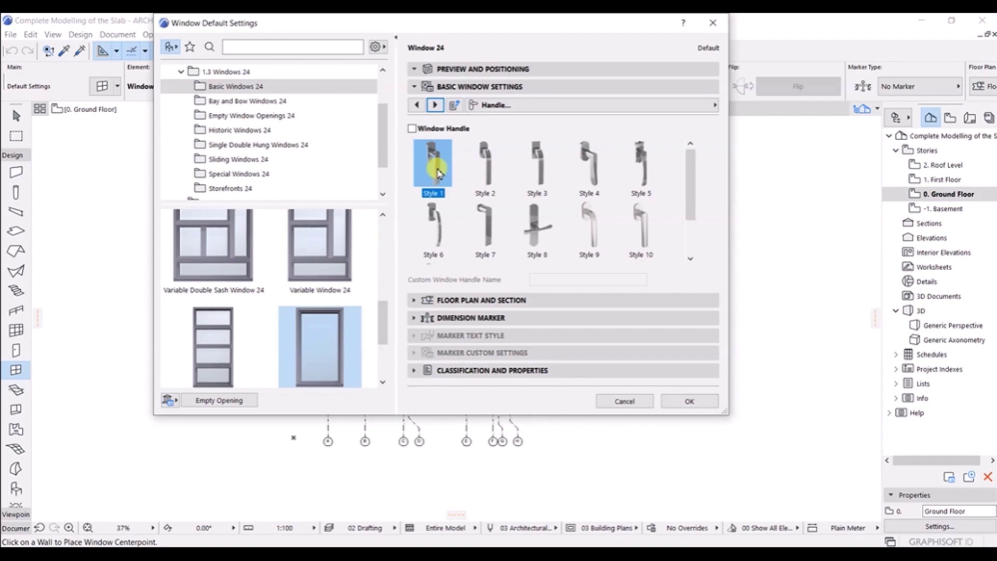
pyautogui.click(429, 132)
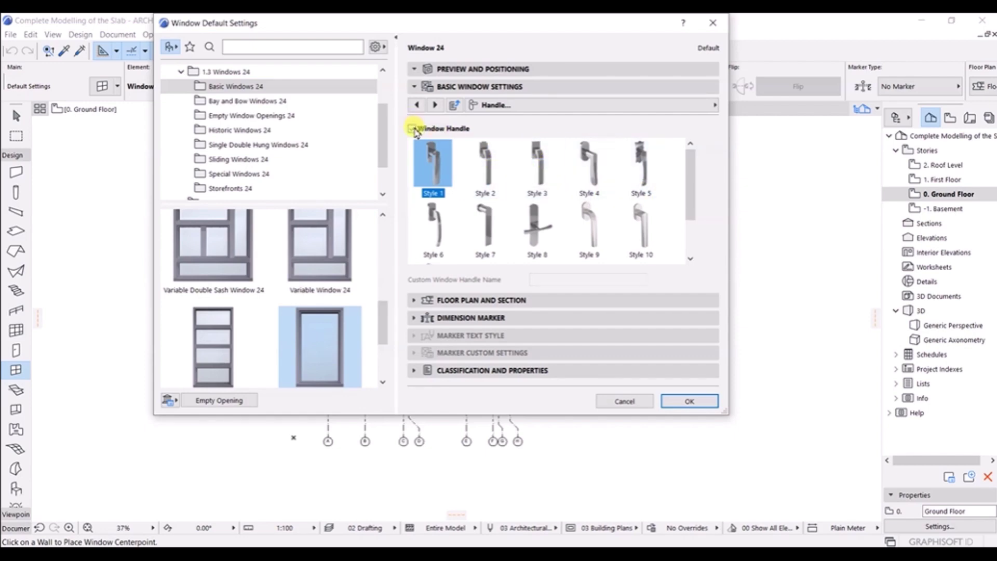
pyautogui.click(413, 130)
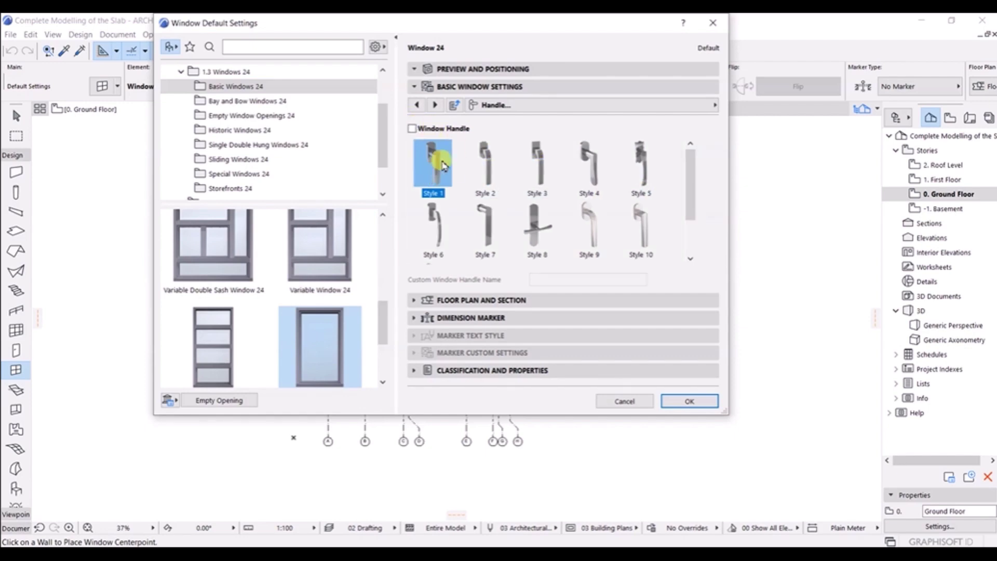
pyautogui.click(436, 105)
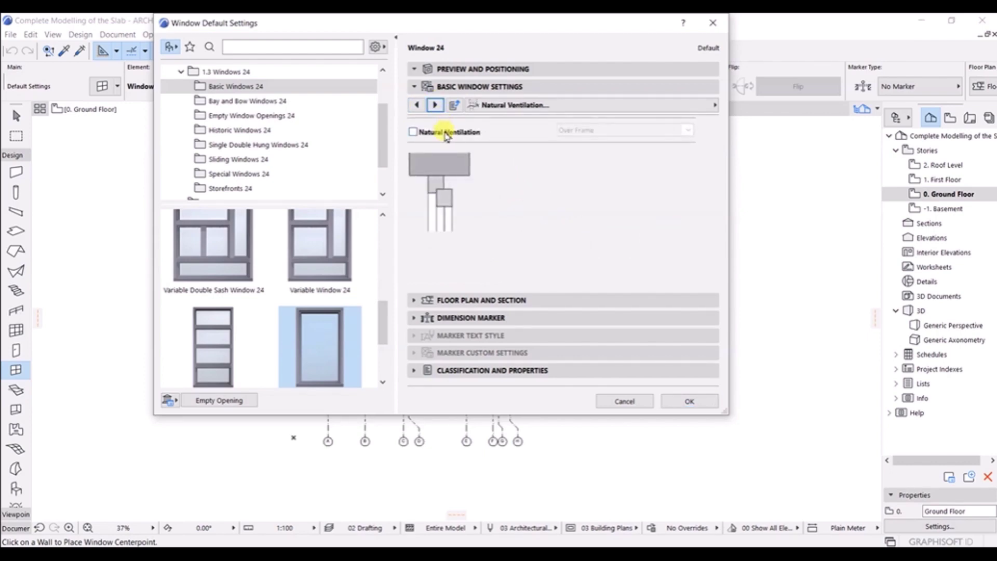
pyautogui.click(435, 133)
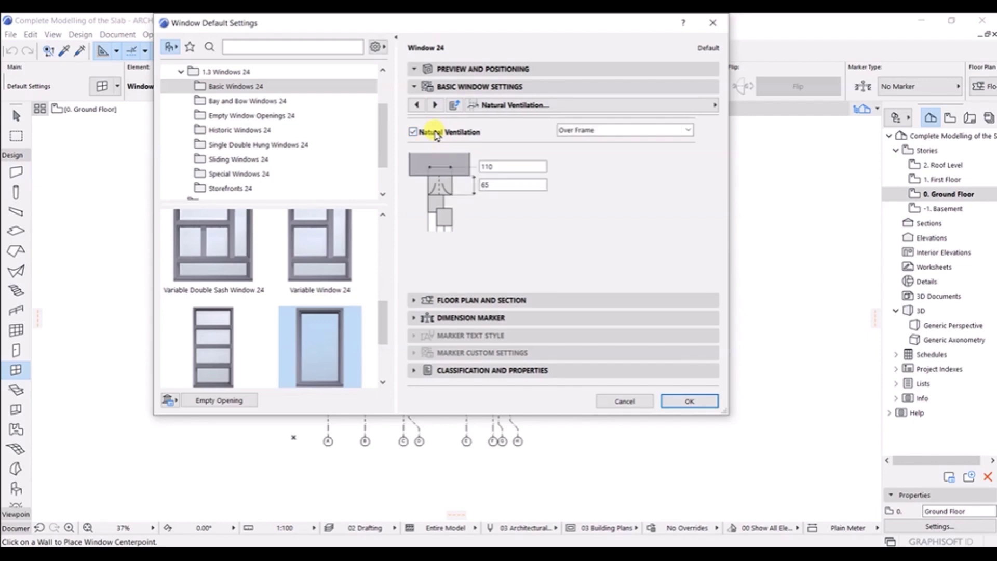
pyautogui.click(435, 133)
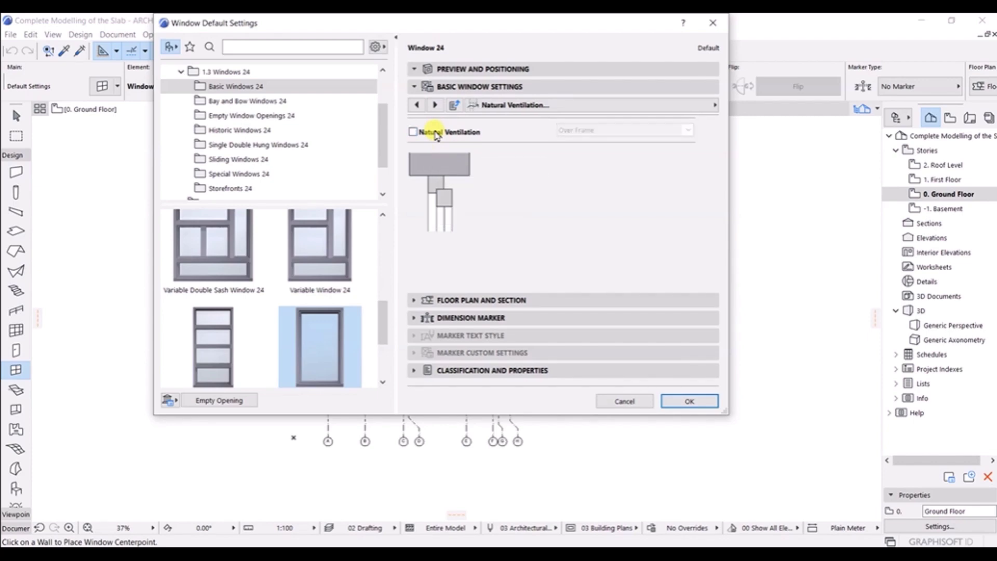
pyautogui.click(436, 105)
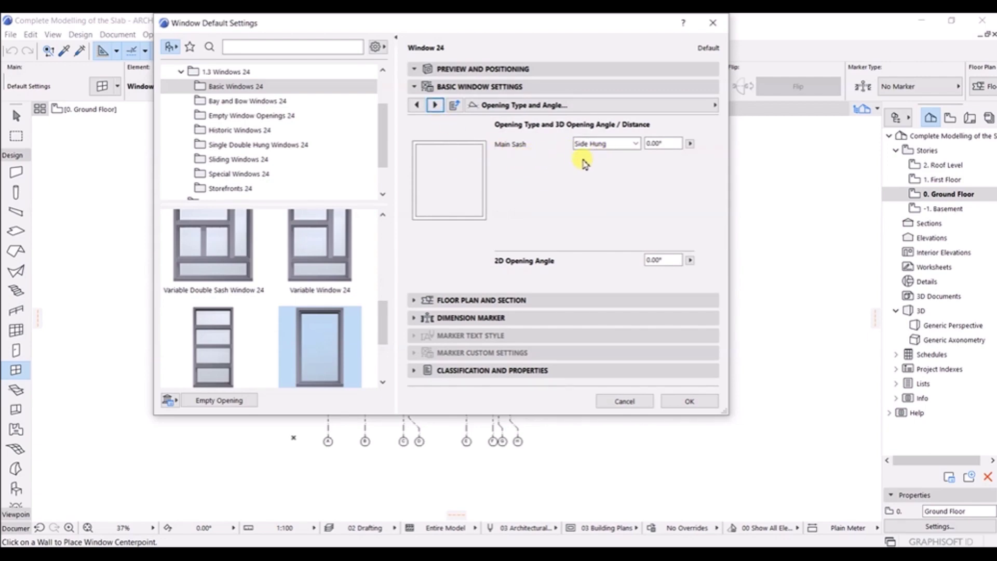
# - Page through opening lines, model attributes, wall opening, reveal and masonry arch settings
pyautogui.click(436, 106)
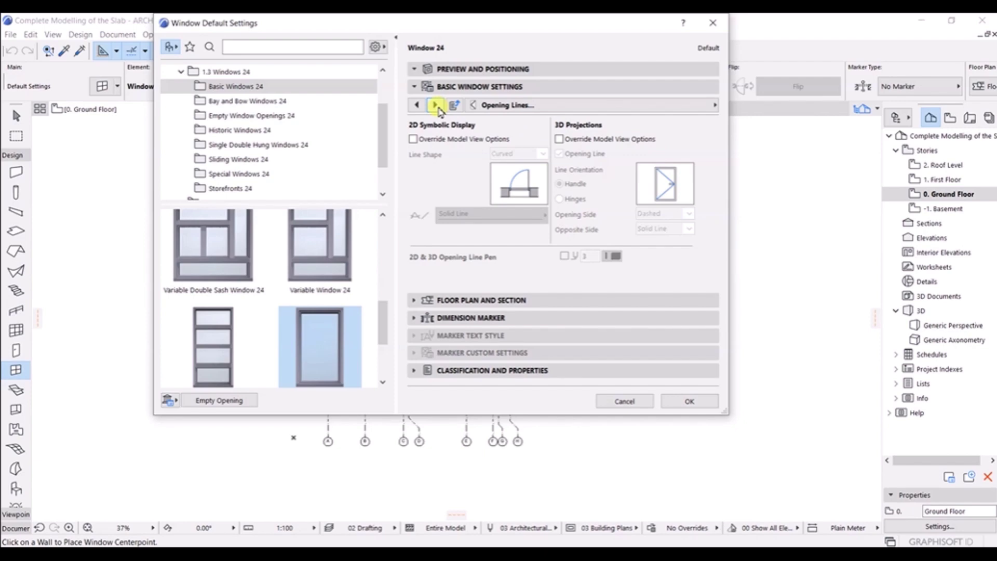
pyautogui.click(436, 106)
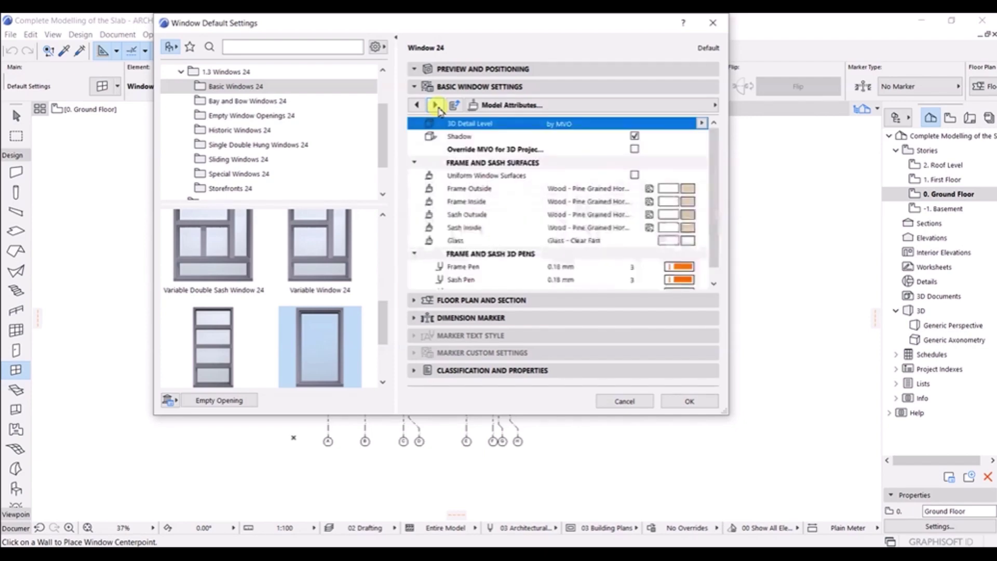
pyautogui.click(436, 106)
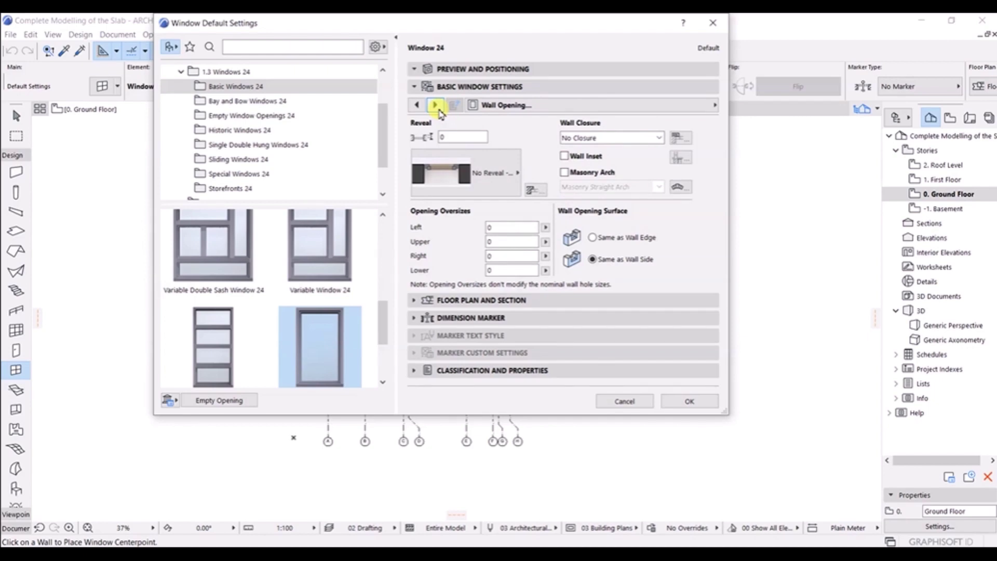
pyautogui.click(436, 106)
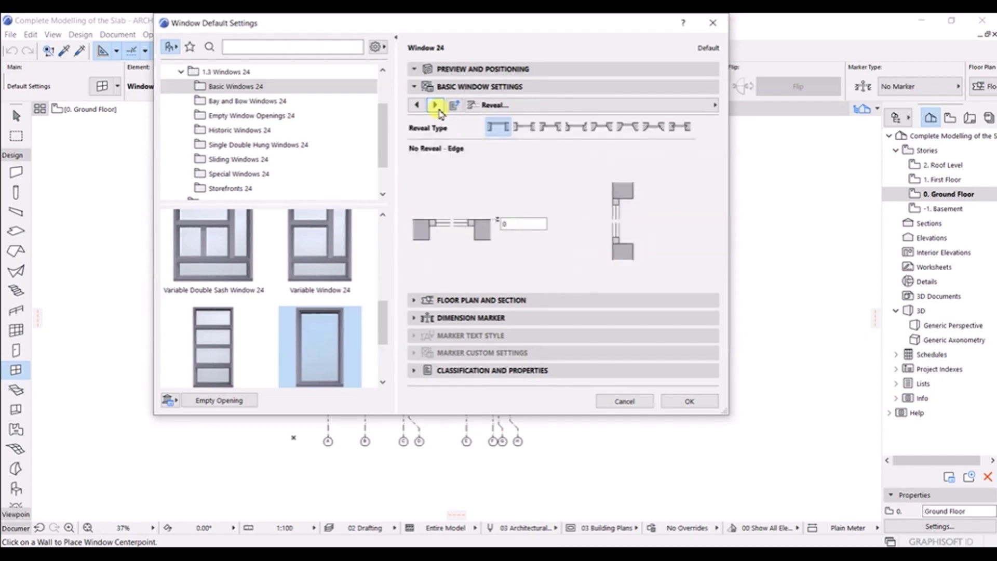
pyautogui.click(436, 106)
pyautogui.click(436, 106)
pyautogui.click(437, 106)
pyautogui.click(436, 105)
pyautogui.click(437, 106)
pyautogui.click(436, 106)
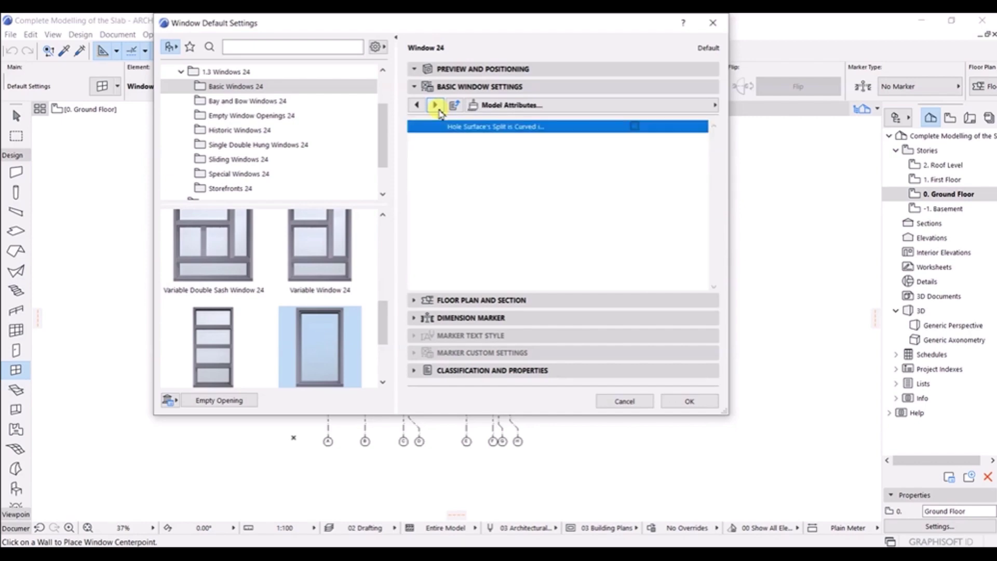
# - Page through fixtures, casing, custom corner, floor plan and description pages, then accept the defaults
pyautogui.click(436, 106)
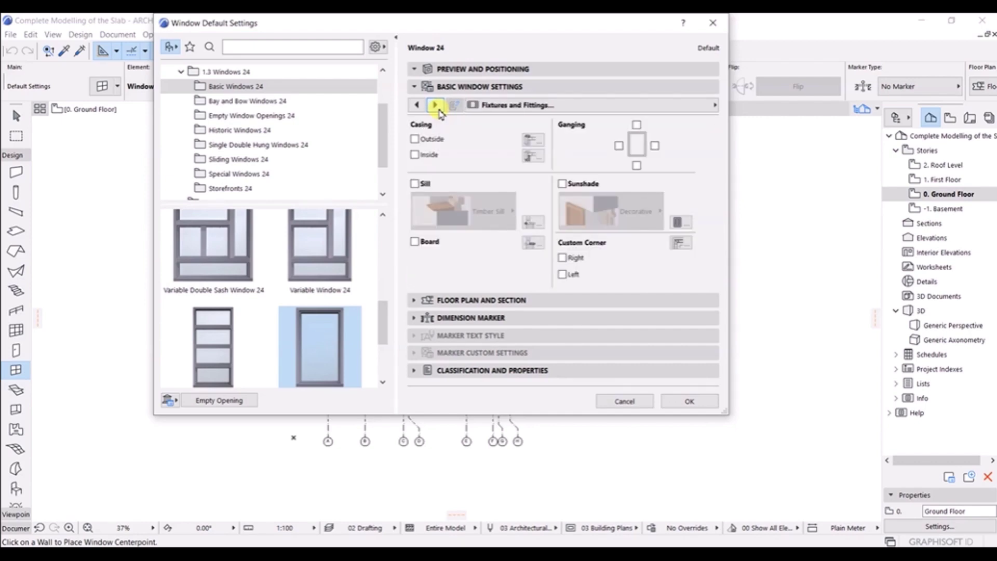
pyautogui.click(436, 106)
pyautogui.click(435, 106)
pyautogui.click(436, 106)
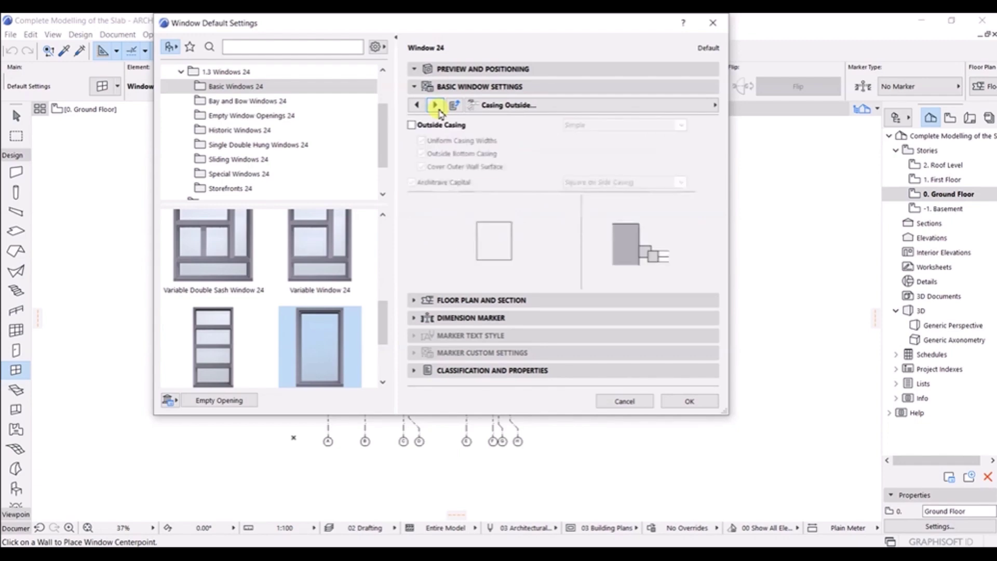
pyautogui.click(438, 110)
pyautogui.click(439, 110)
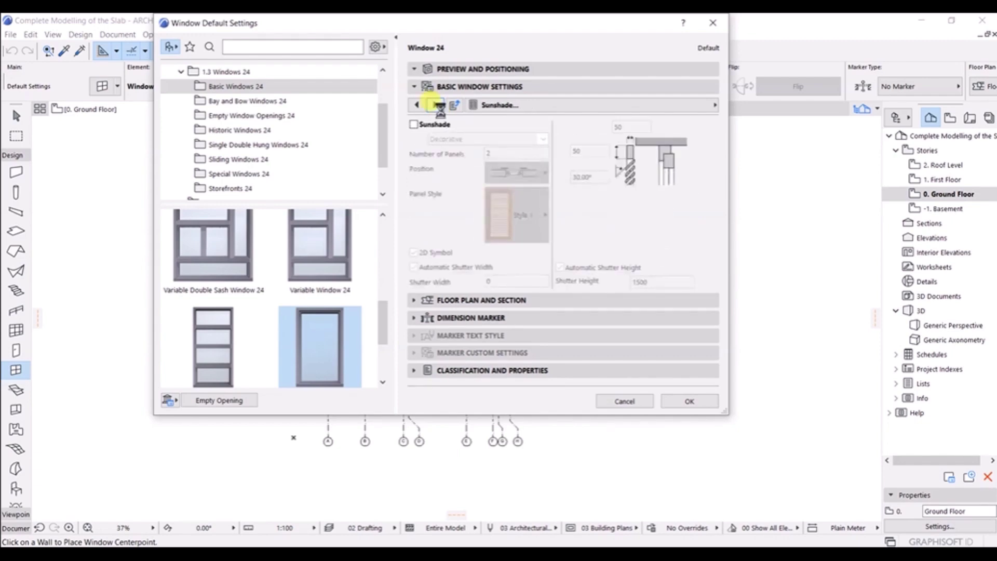
pyautogui.click(438, 111)
pyautogui.click(436, 106)
pyautogui.click(435, 106)
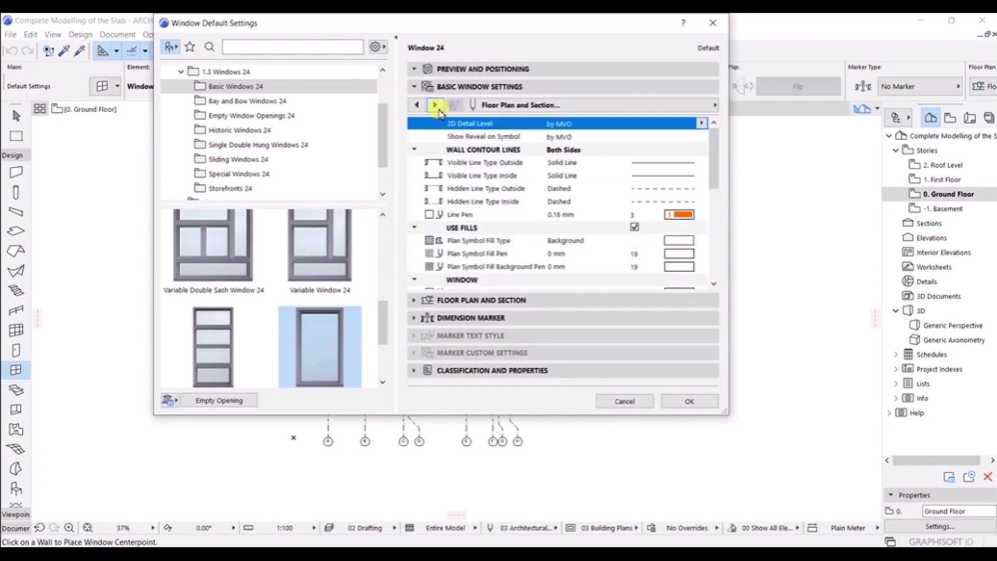
pyautogui.click(436, 106)
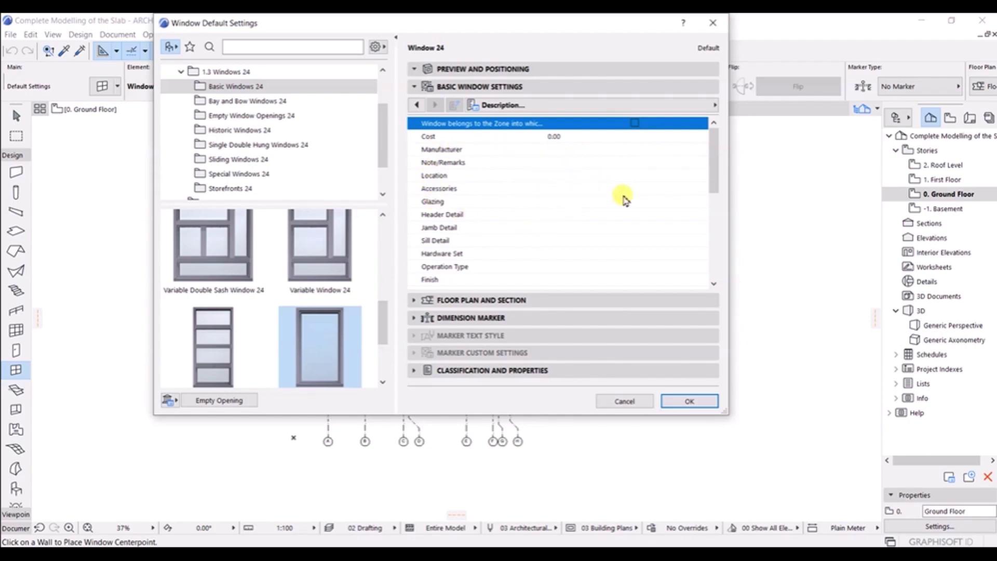
pyautogui.click(698, 400)
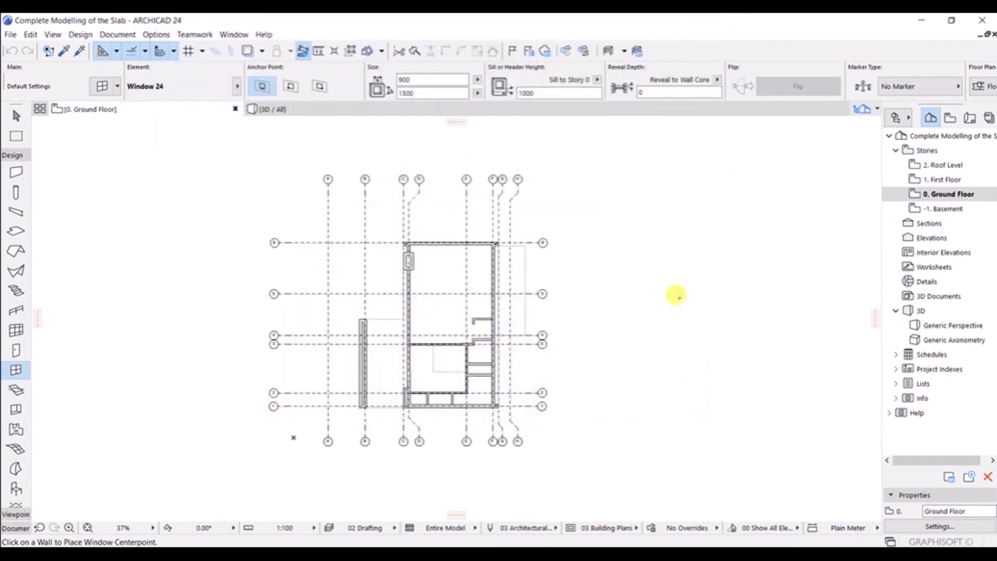